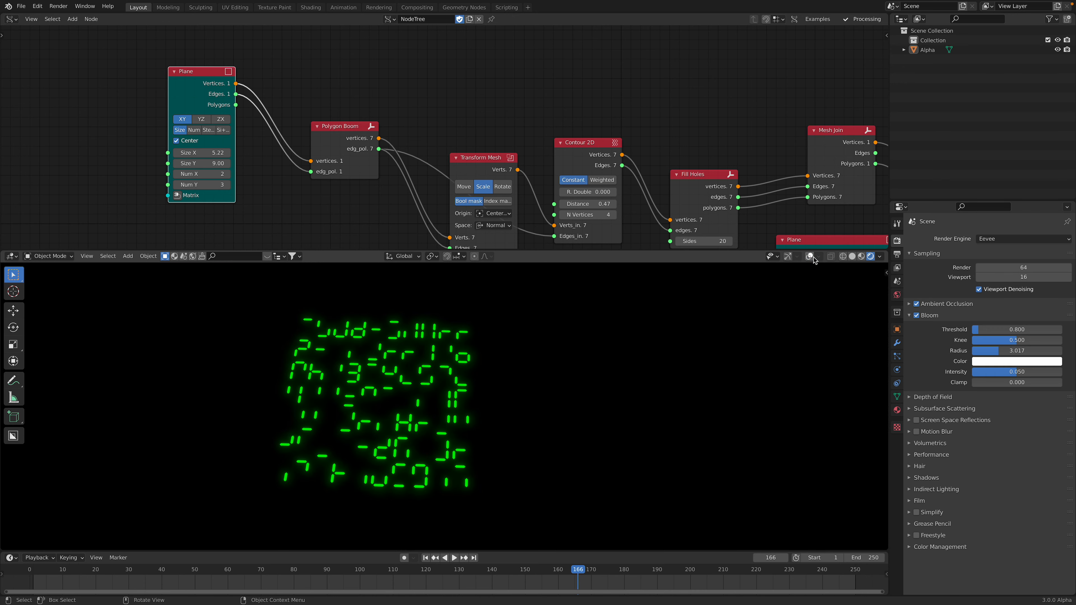
Step: Show the overlays and gizmos in the 3D viewport and switch it to solid shading
left_click(807, 259)
left_click(807, 259)
left_click(787, 258)
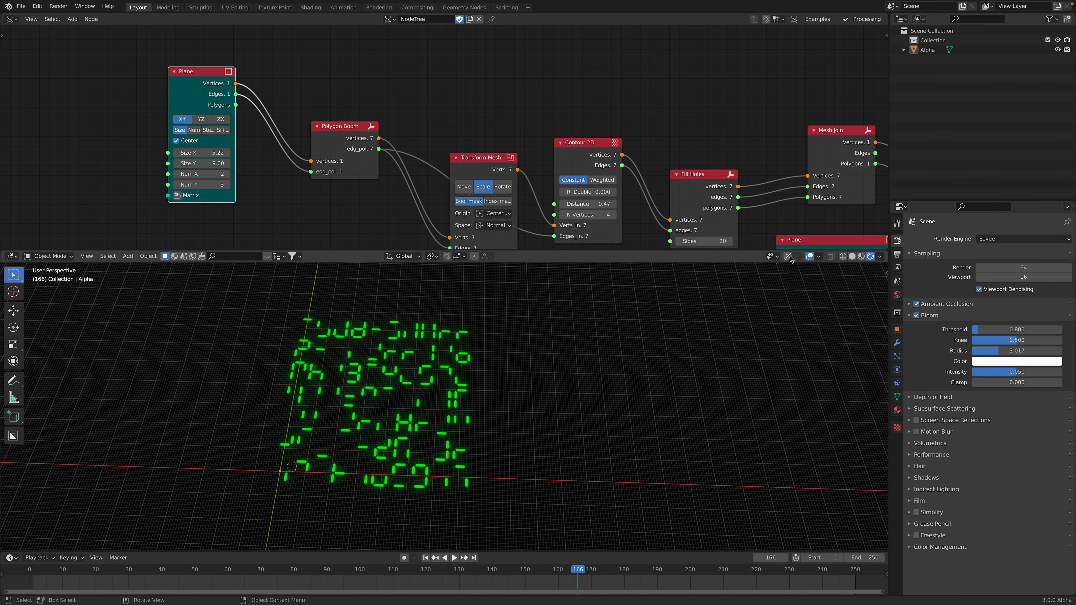
middle_click_drag(453, 360, 470, 358)
left_click(428, 342)
left_click(853, 258)
mouse_move(530, 392)
middle_mouse_down()
mouse_move(516, 395)
mouse_move(516, 374)
middle_mouse_up()
left_click(531, 375)
Step: Add a Viewer Draw node to the node tree above the Polygon Boom node
middle_click_drag(349, 83, 342, 134)
key("shift+a")
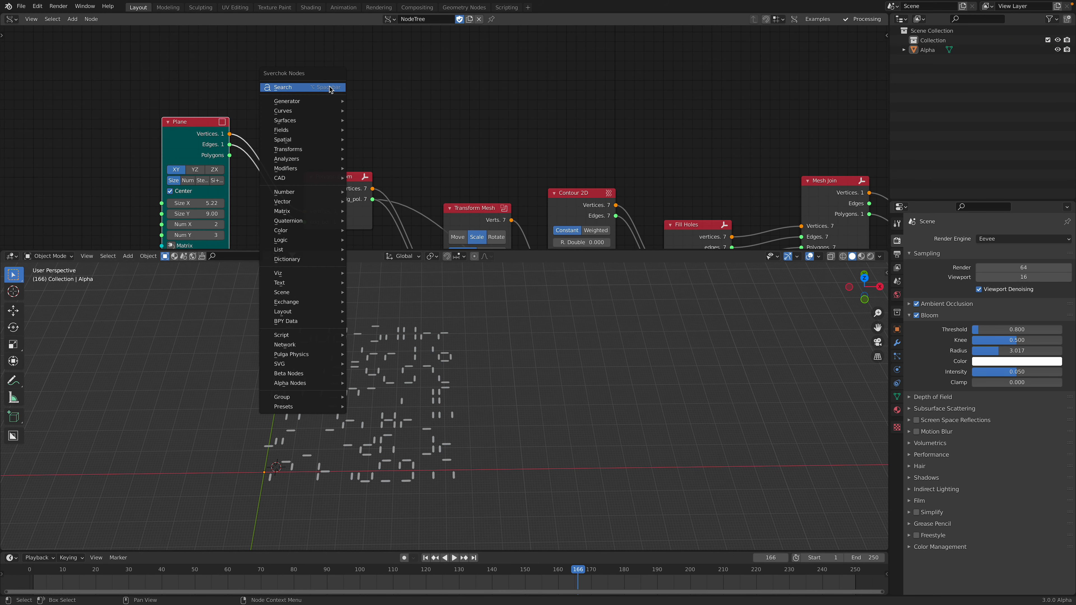
left_click(326, 87)
type("viewer dr")
key("Return")
left_click(386, 71)
Step: Connect the first Plane node's vertices, edges and polygons to the Viewer Draw node
left_click(207, 123)
left_click(400, 76, "shift")
key("f")
key("f")
key("f")
left_click(327, 148)
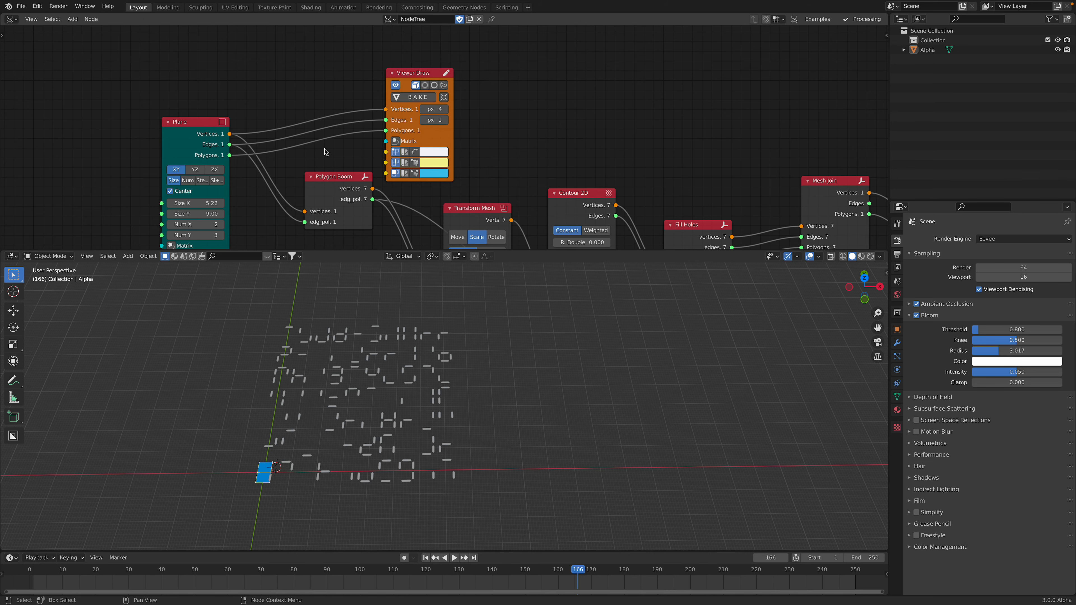
Step: Annotate the empty viewport area beside the blue plane with a whole digit outline and one split into separate segments
middle_click_drag(234, 471, 411, 434, "shift")
scroll(411, 434, "up", 4)
mouse_move(187, 392)
middle_mouse_down()
mouse_move(193, 410)
mouse_move(188, 401)
middle_mouse_up()
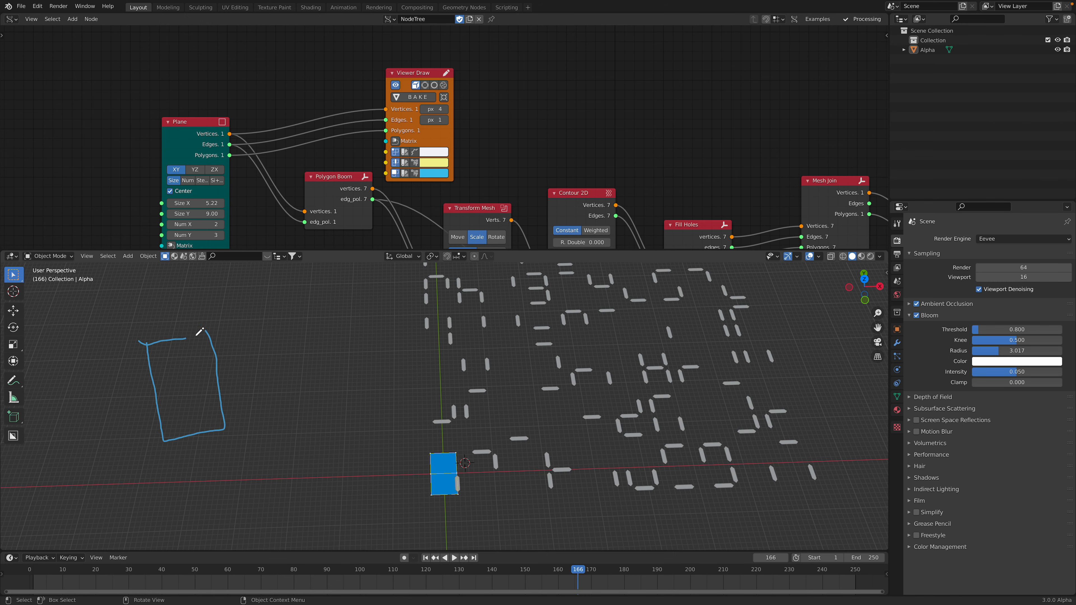
middle_click_drag(289, 334, 222, 350, "shift")
key("d")
left_click_drag(191, 331, 202, 329)
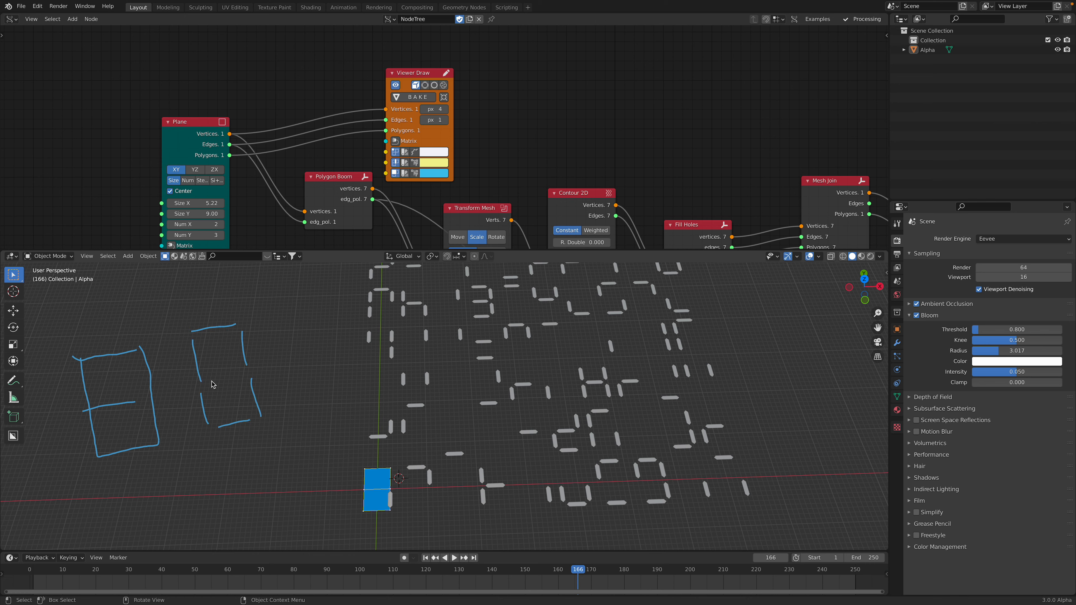
middle_click_drag(398, 181, 377, 152)
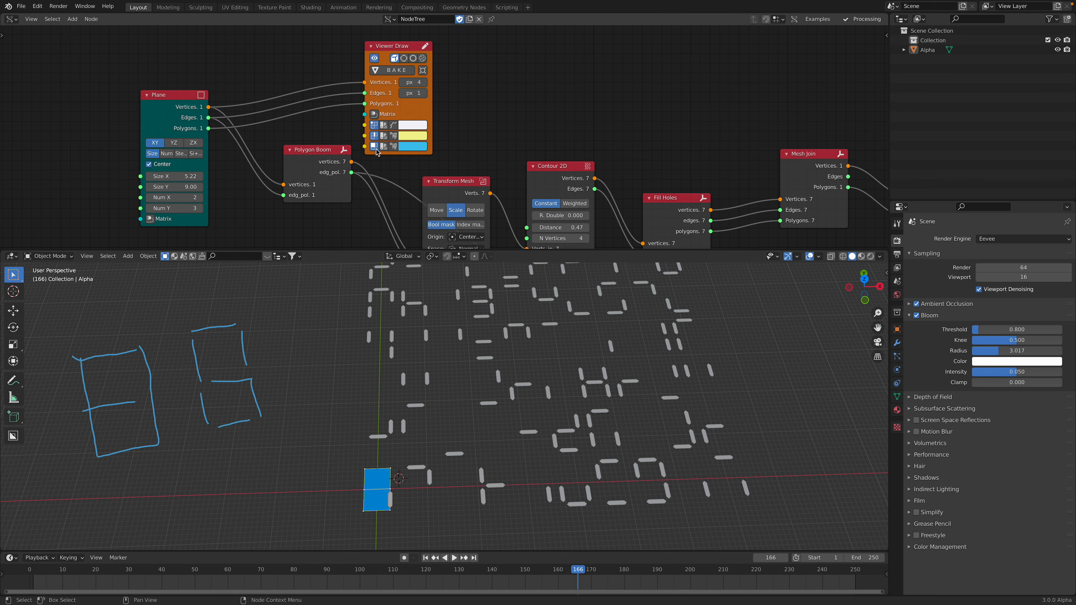
Step: Reposition the Polygon Boom and Transform Mesh nodes to make their connections easier to follow
left_click_drag(344, 171, 342, 184)
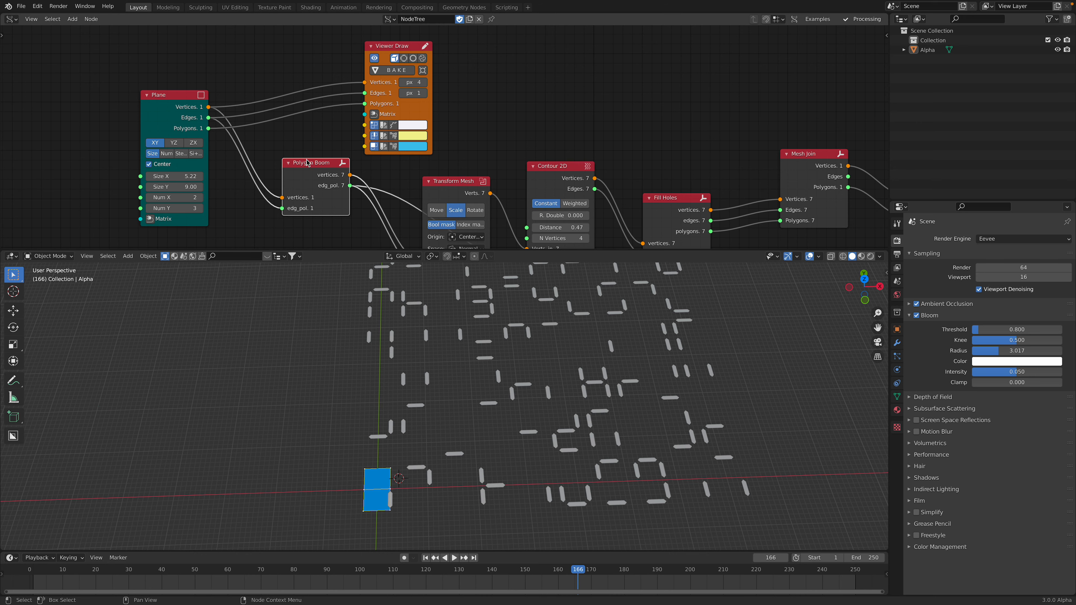
left_click_drag(308, 163, 284, 163)
middle_click_drag(346, 169, 313, 126)
left_click_drag(405, 151, 378, 169)
middle_click_drag(380, 161, 387, 95)
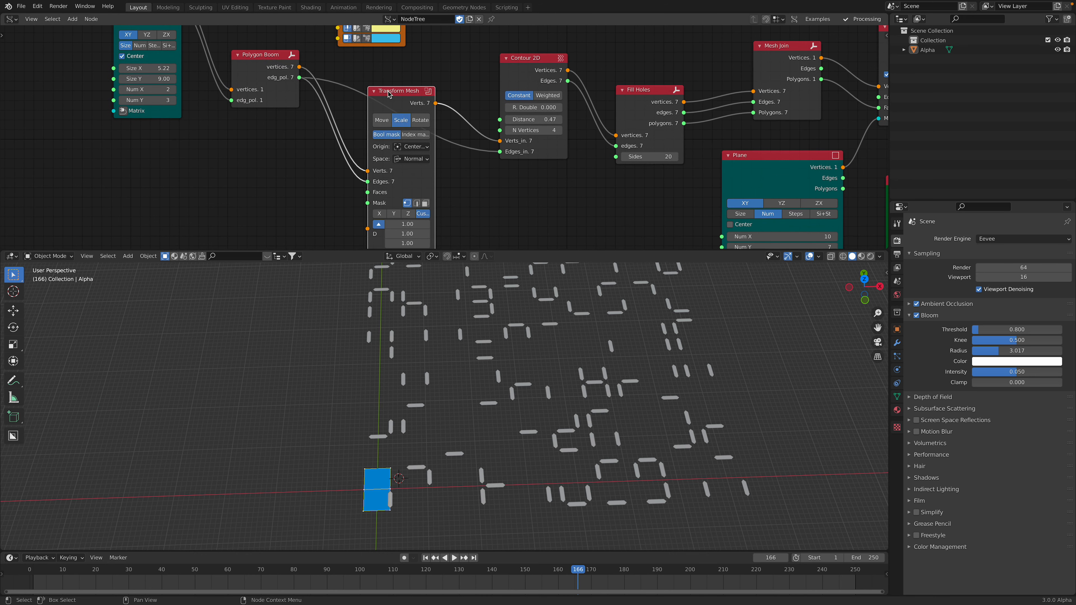
Step: Try a scale factor of about 1.11 in the Transform Mesh node to lengthen the digit segments
middle_click_drag(417, 178, 417, 128)
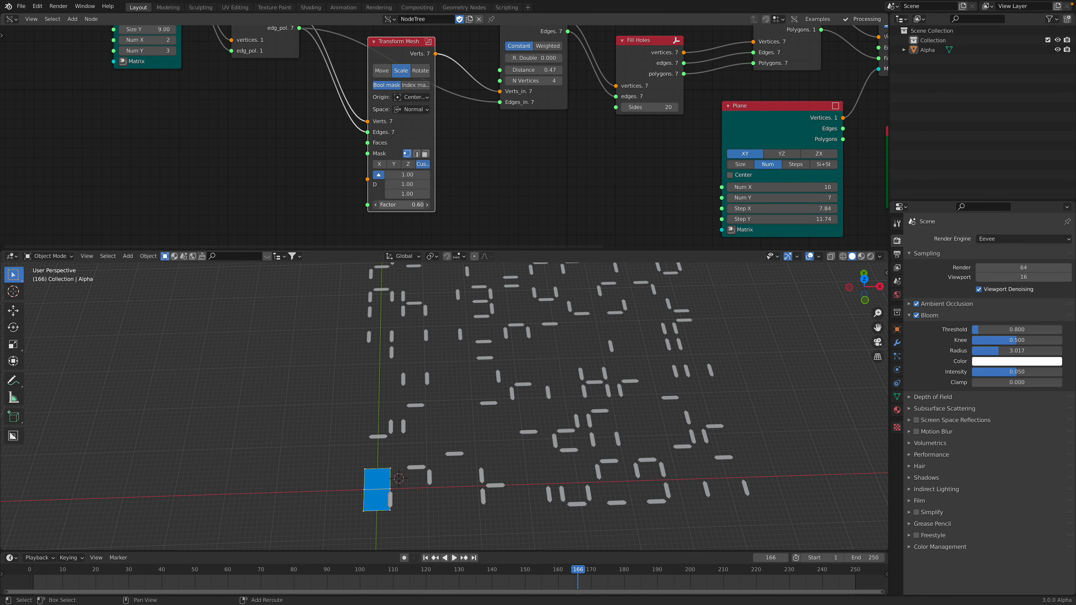
mouse_move(405, 205)
left_mouse_down()
mouse_move(564, 205)
mouse_move(373, 205)
mouse_move(401, 205)
left_mouse_up()
middle_click_drag(443, 83, 437, 109)
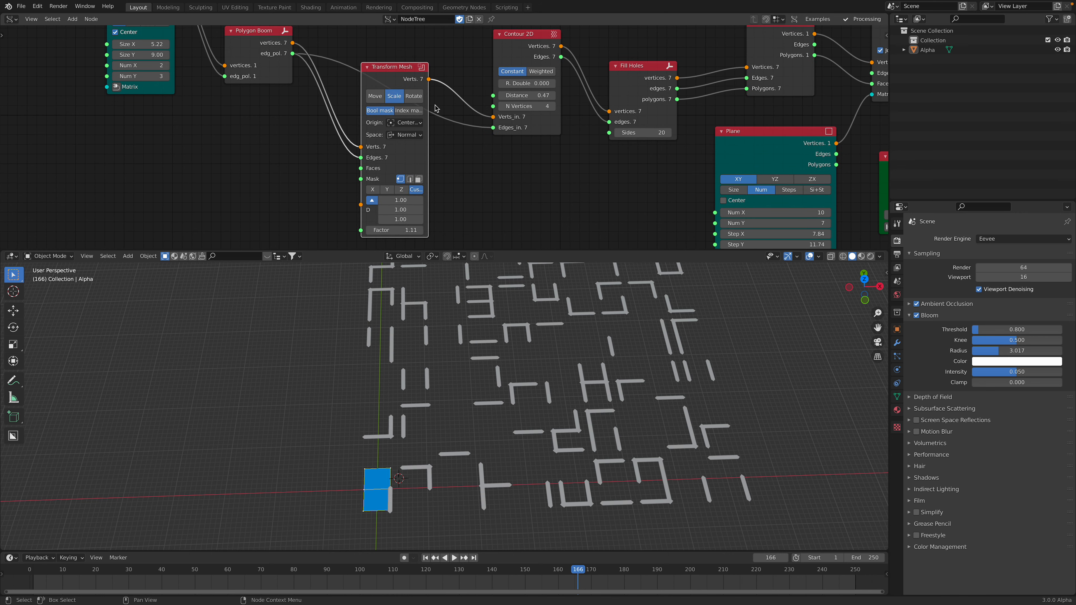
Step: Reposition the Transform Mesh node and lower its scale factor until the digit segments separate
left_click_drag(398, 73, 374, 113)
middle_click_drag(374, 114, 373, 76)
left_click_drag(375, 233, 367, 233, "shift")
middle_click_drag(487, 360, 423, 447, "shift")
middle_click_drag(432, 394, 429, 416)
Step: Reposition the Contour 2D node and set its Distance to about 0.42, checking the segment shapes up close
middle_click_drag(517, 114, 432, 185)
left_click_drag(428, 87, 421, 93)
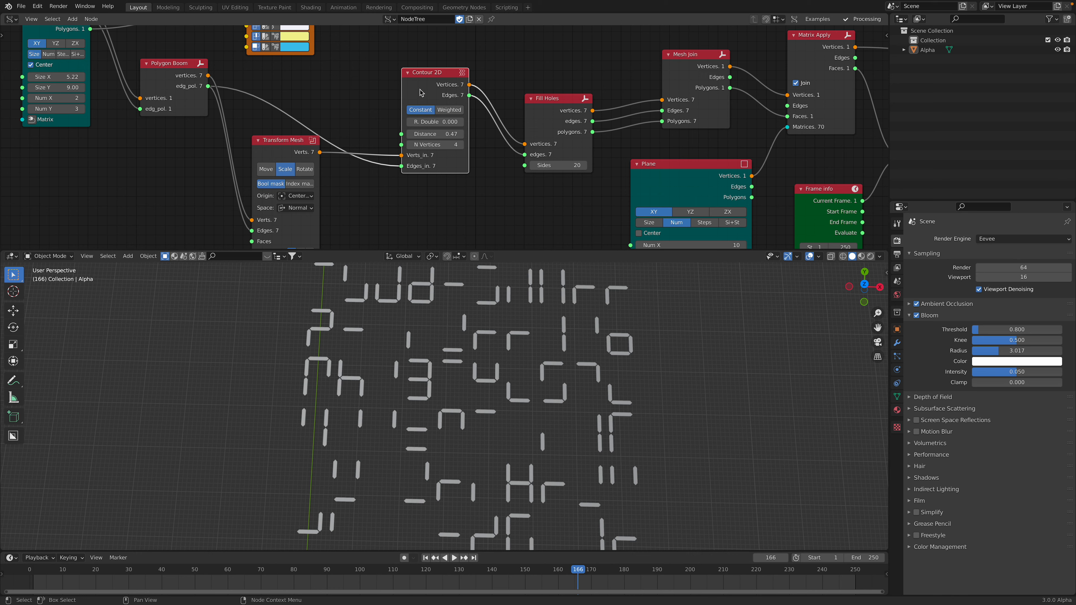
scroll(429, 102, "up", 1)
left_click_drag(437, 135, 424, 136, "shift")
scroll(422, 406, "up", 5)
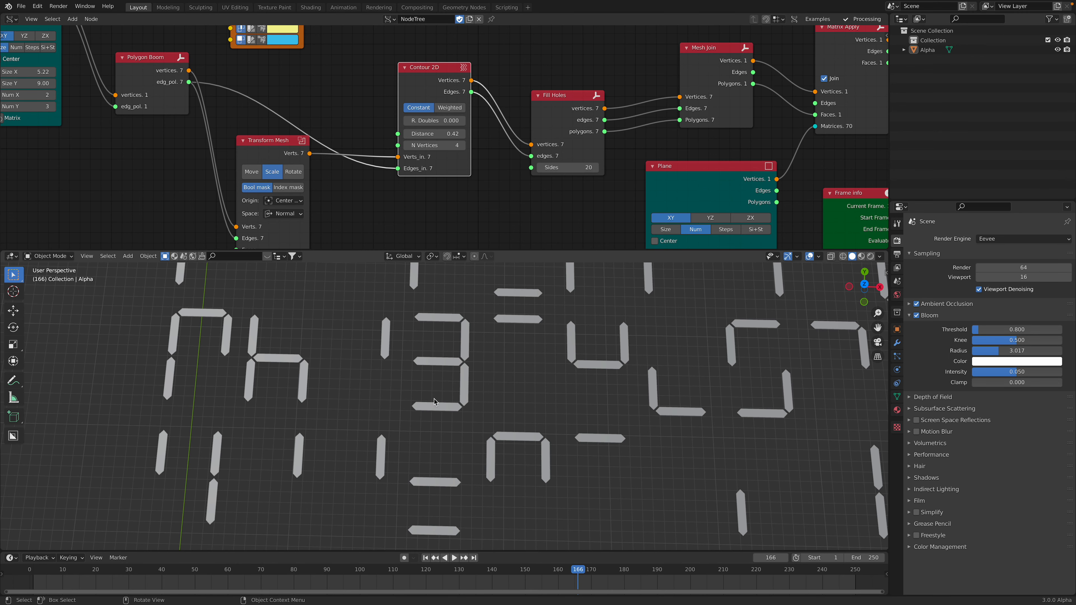
scroll(450, 399, "up", 2)
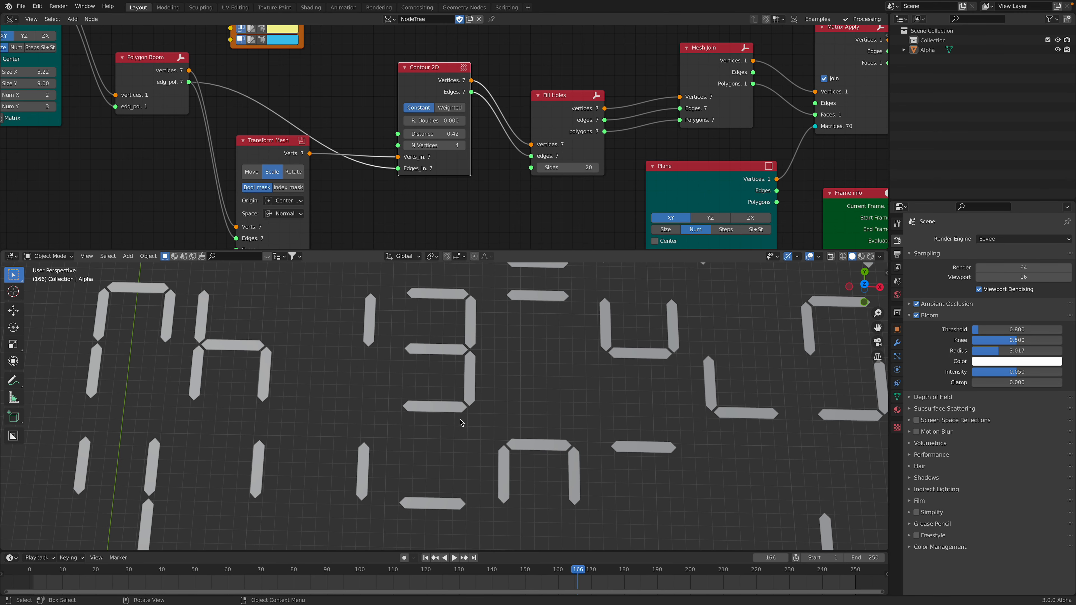
Step: Try 10 vertices and a distance of 0.23 in Contour 2D, and finish with N Vertices 4 and Distance 0.39
mouse_move(424, 133)
left_mouse_down("shift")
mouse_move(468, 146)
mouse_move(419, 135)
left_mouse_up("shift")
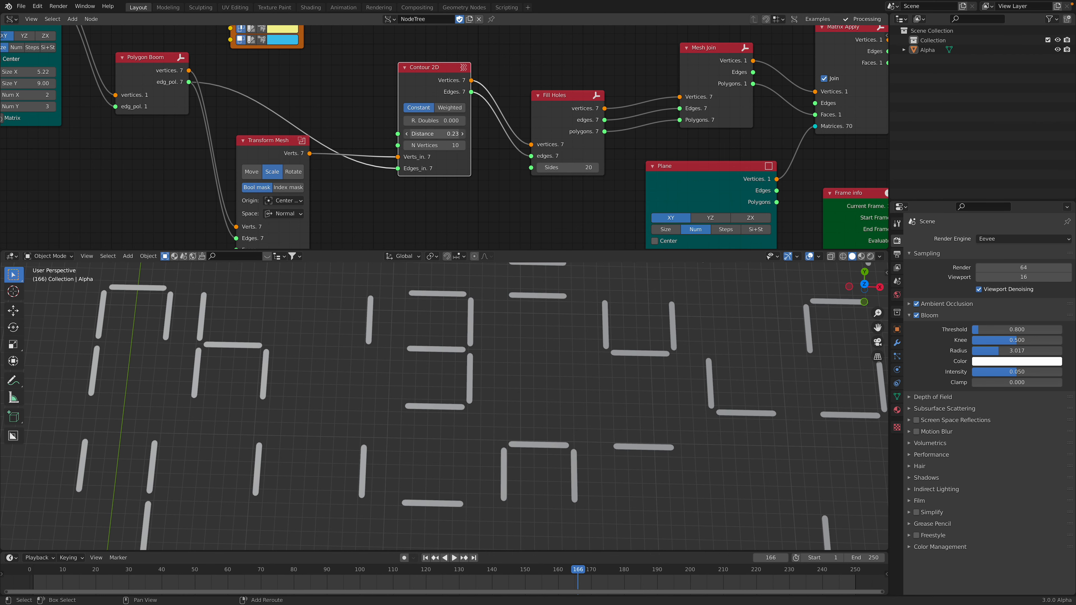
left_click(440, 146)
type("4")
key("Return")
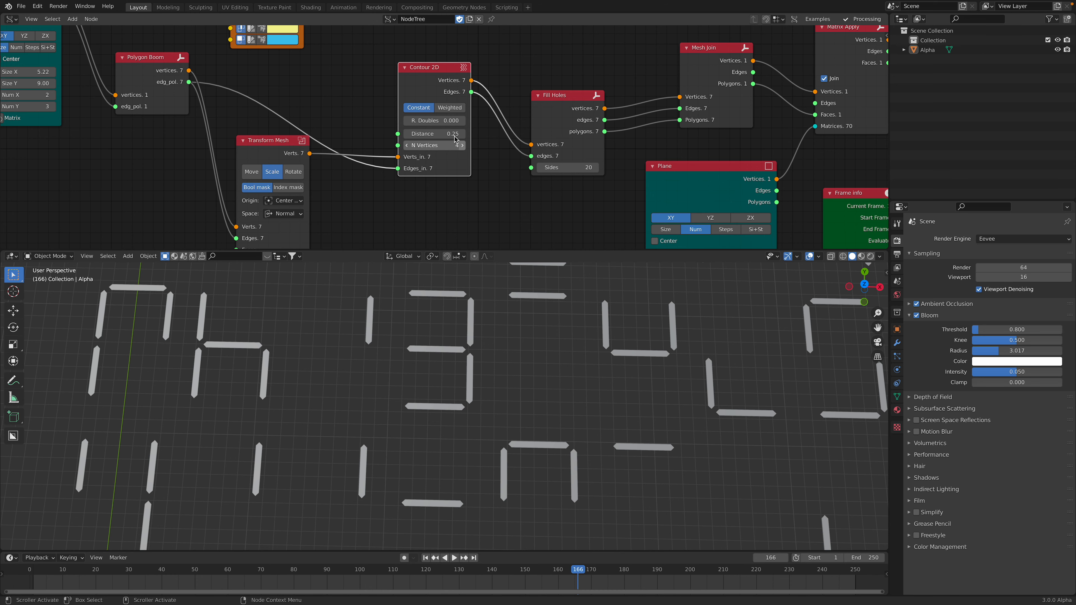
left_click_drag(440, 135, 455, 134)
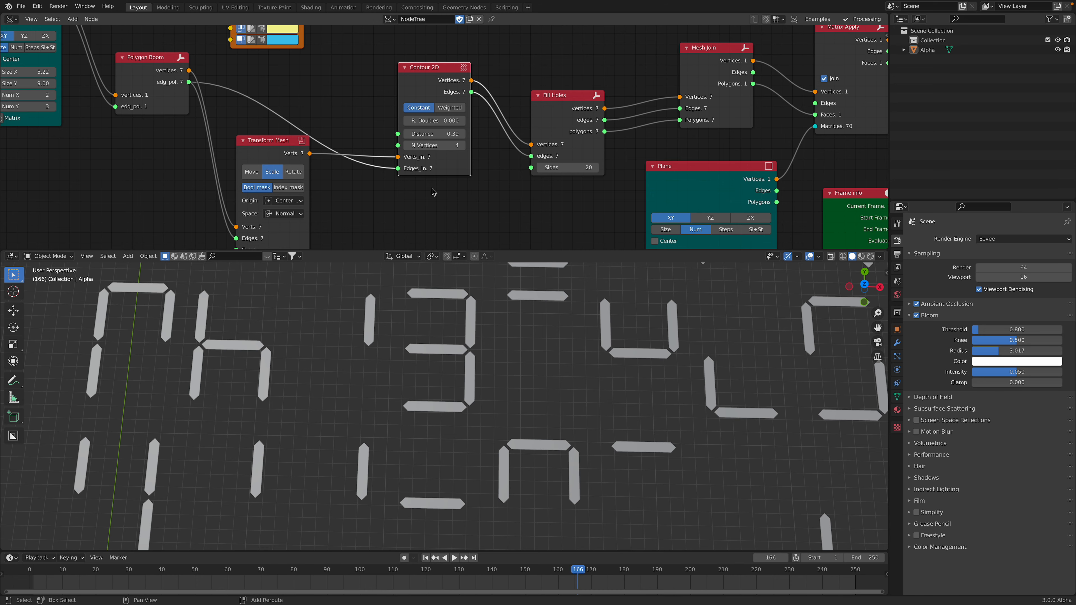
Step: Play the animation briefly to check the changing digit segments across the whole grid
scroll(433, 383, "down", 4)
key("space")
key("space")
scroll(466, 385, "down", 2)
Step: Reposition the Contour 2D and Fill Holes nodes to space out that part of the chain
left_click_drag(426, 72, 414, 75)
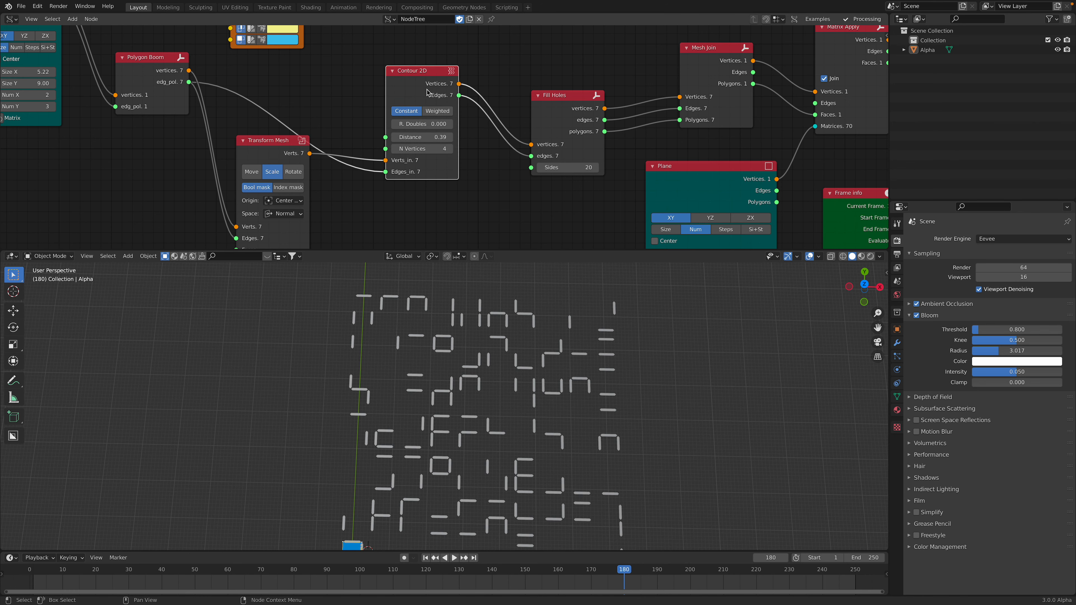
scroll(430, 84, "up", 2)
left_click_drag(560, 97, 536, 76)
middle_click_drag(514, 105, 488, 146)
scroll(488, 144, "up", 2)
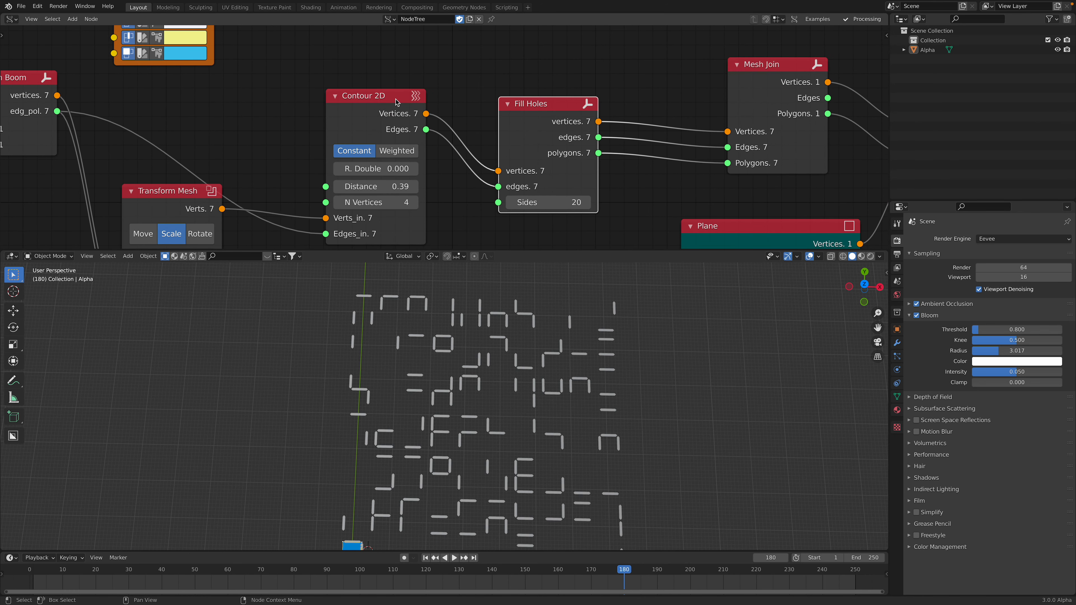
left_click_drag(399, 99, 385, 88)
middle_click_drag(388, 101, 360, 91)
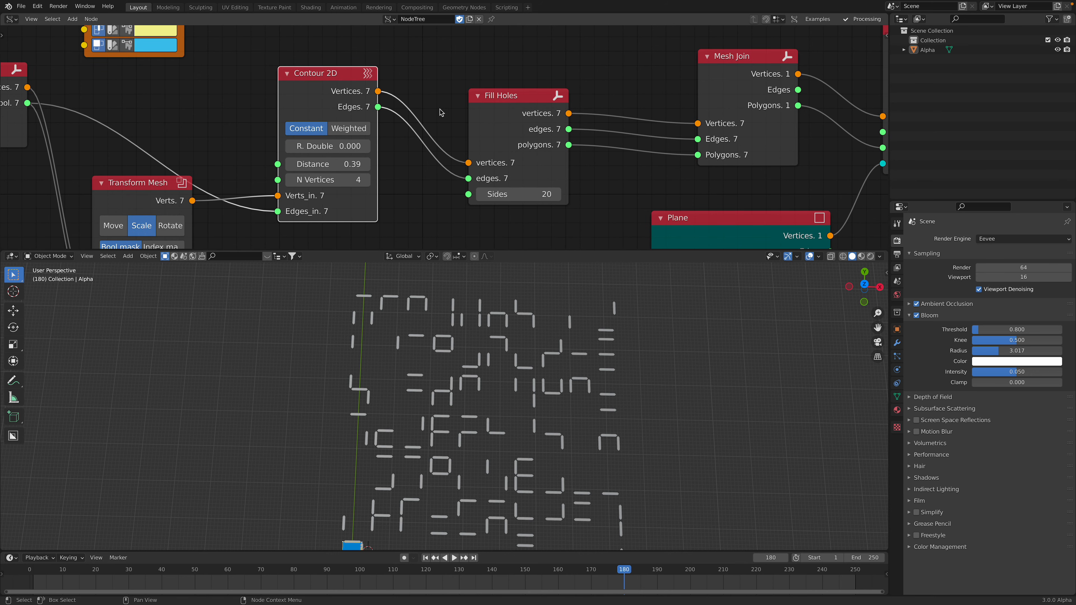
Step: Reposition the Mesh Join and Matrix Apply nodes further along the chain
scroll(512, 403, "up", 3)
middle_click_drag(504, 159, 470, 141)
left_click_drag(476, 78, 481, 80)
scroll(479, 322, "down", 3)
scroll(483, 323, "up", 2)
scroll(490, 143, "down", 1)
middle_click_drag(489, 142, 248, 149)
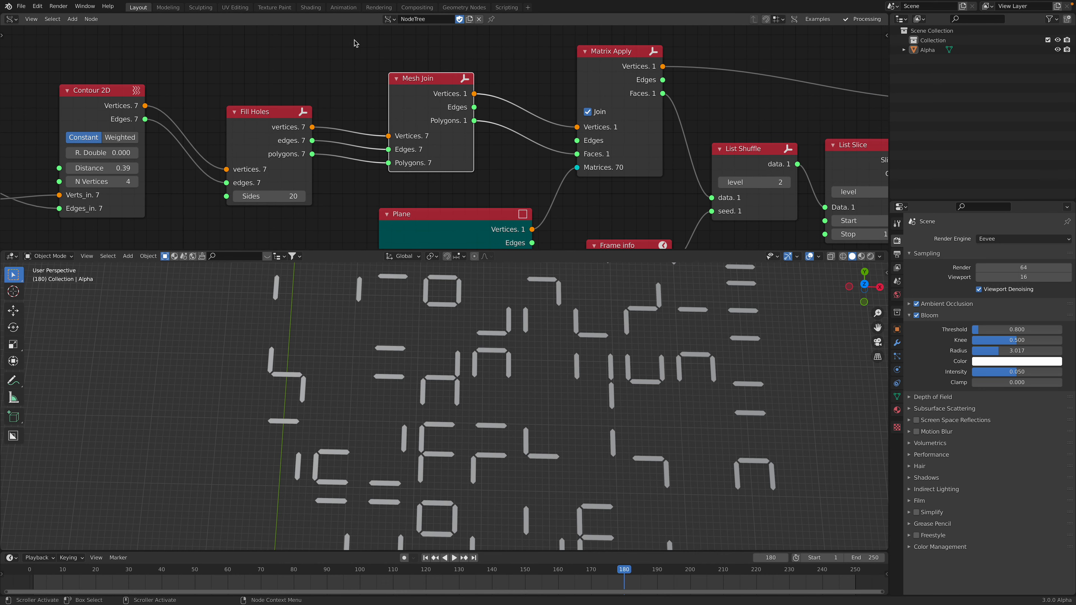
middle_click_drag(451, 125, 353, 98)
scroll(365, 104, "down", 2)
middle_click_drag(450, 104, 395, 70)
scroll(365, 114, "down", 2)
middle_click_drag(349, 109, 360, 121)
left_click_drag(434, 41, 419, 61)
middle_click_drag(388, 137, 426, 77)
scroll(426, 77, "up", 1)
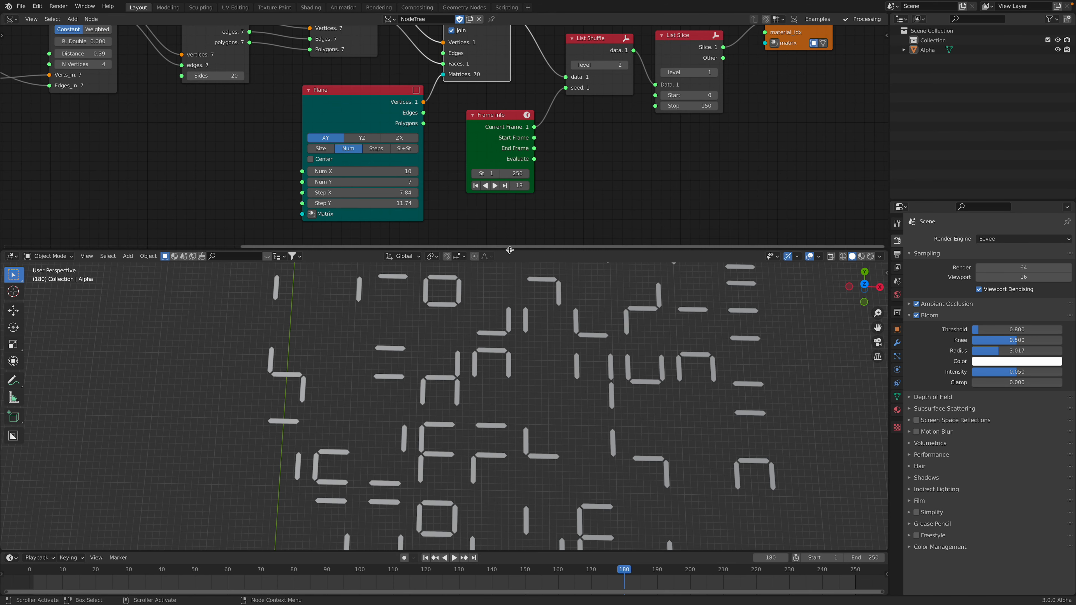
Step: Enlarge the node editor area and select the Plane node that feeds the Matrix Apply matrices
left_click_drag(510, 250, 508, 328)
scroll(481, 91, "up", 1)
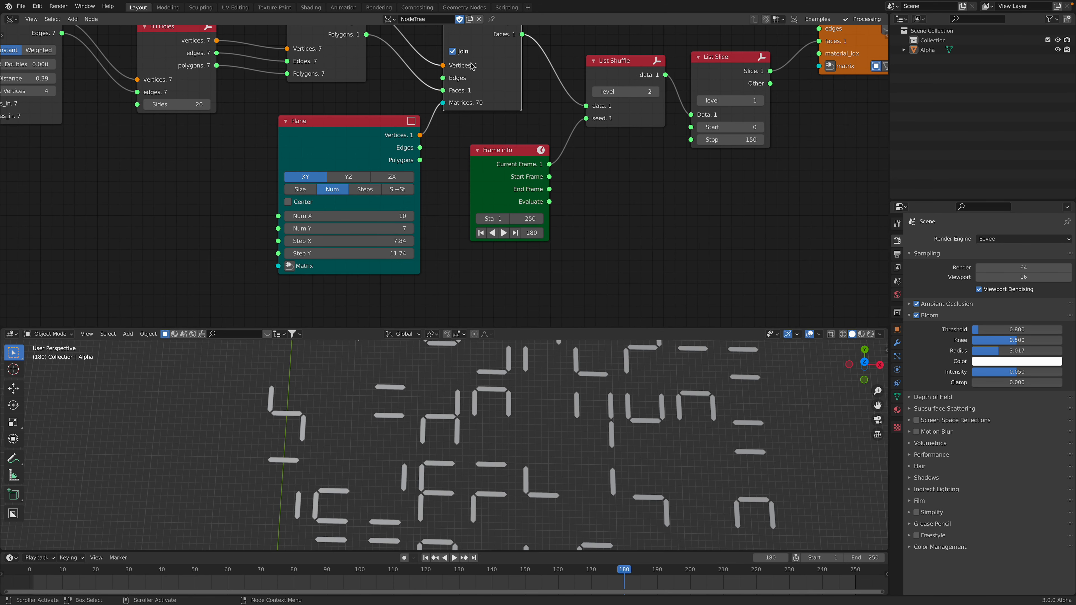
left_click(368, 136)
scroll(368, 229, "down", 1)
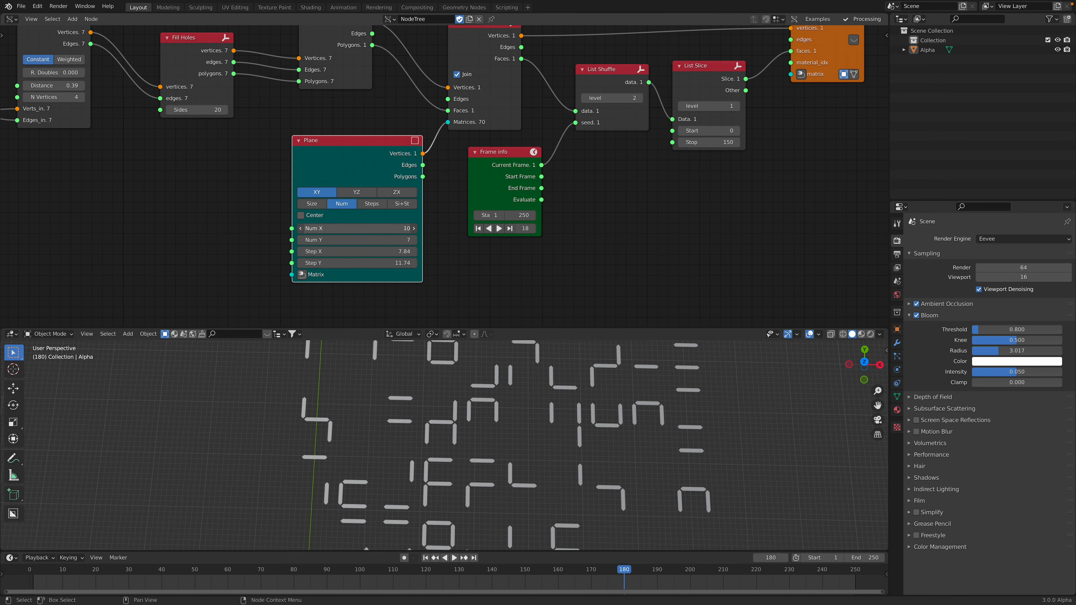
Step: Try a 3 by 3 grid by setting the lower Plane node's Num X and Num Y to 3
left_click_drag(368, 229, 369, 240)
type("3")
key("Return")
scroll(447, 424, "down", 2)
middle_click_drag(446, 424, 434, 335, "shift")
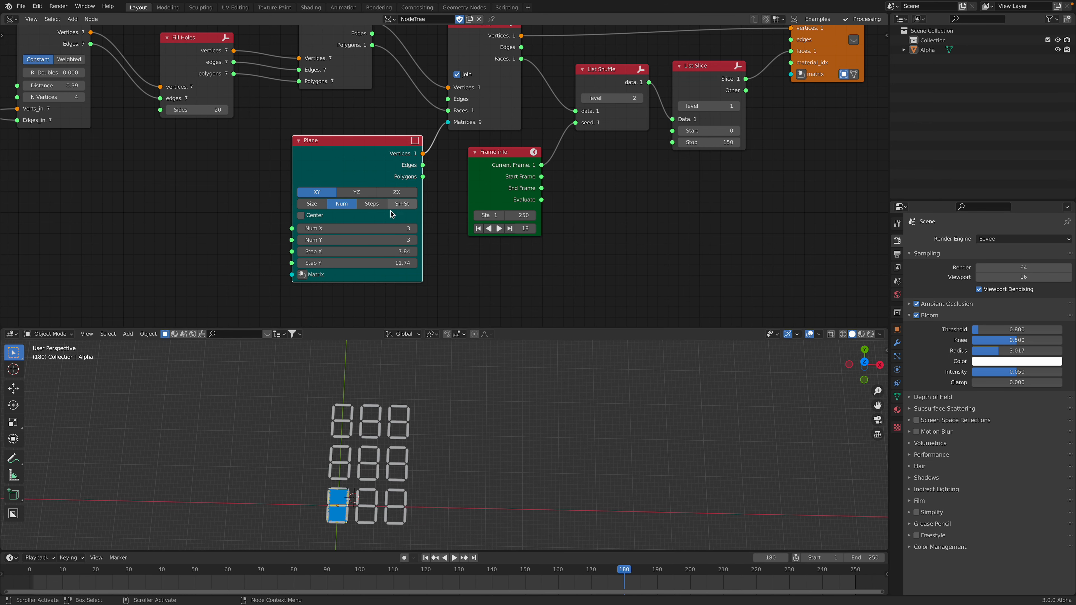
Step: Try a 20 by 20 grid by setting the lower Plane node's Num X and Num Y to 20
left_click_drag(390, 228, 390, 240)
type("20")
key("Return")
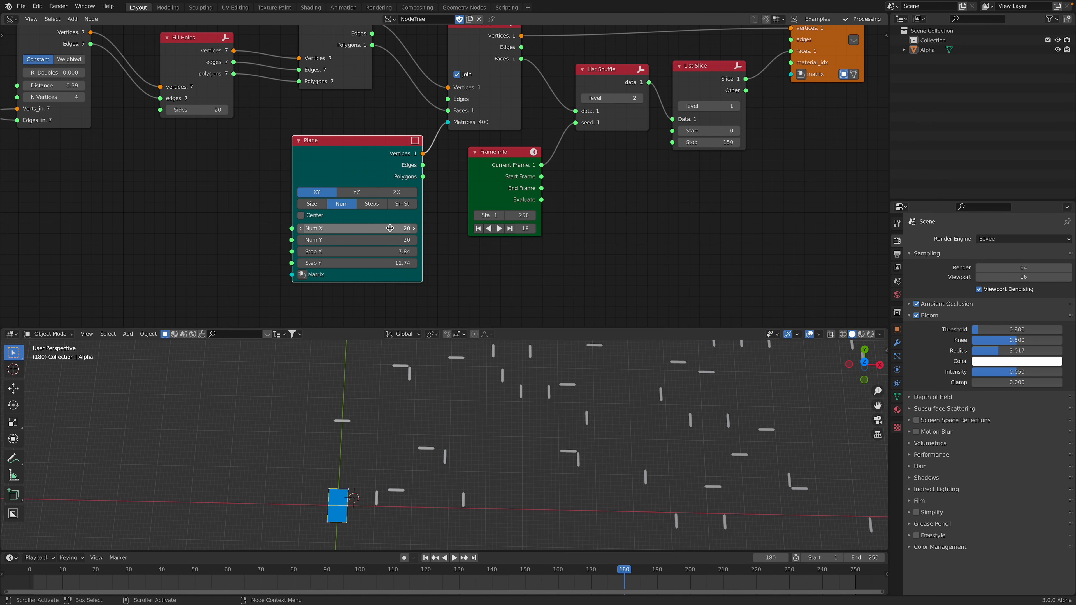
scroll(490, 443, "down", 2)
scroll(490, 443, "up", 1)
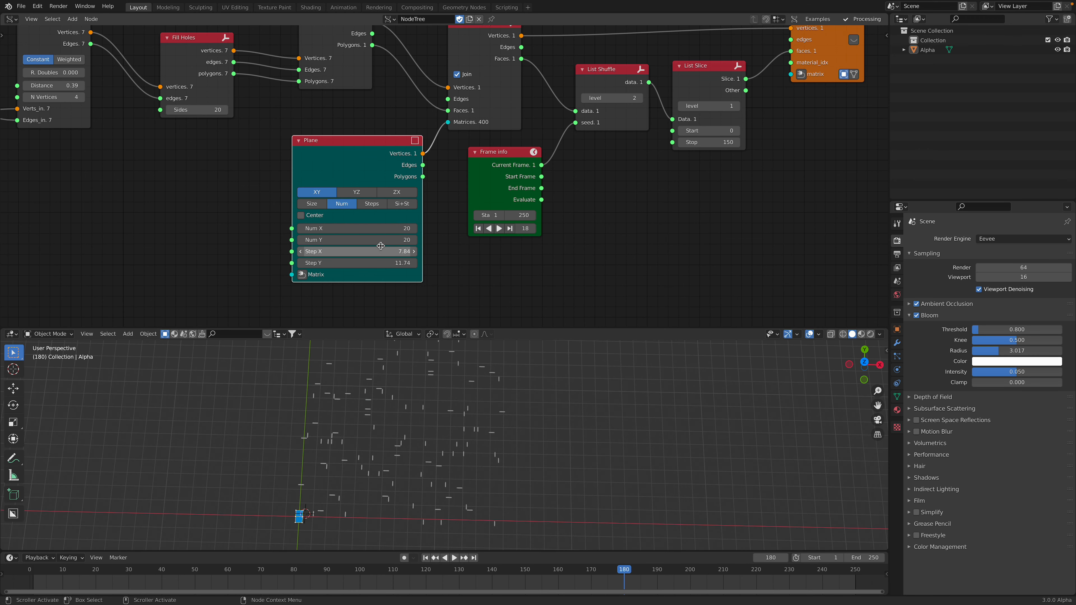
Step: Set the lower Plane node's Num X to 20 and Num Y to 10
left_click(380, 229)
key("Return")
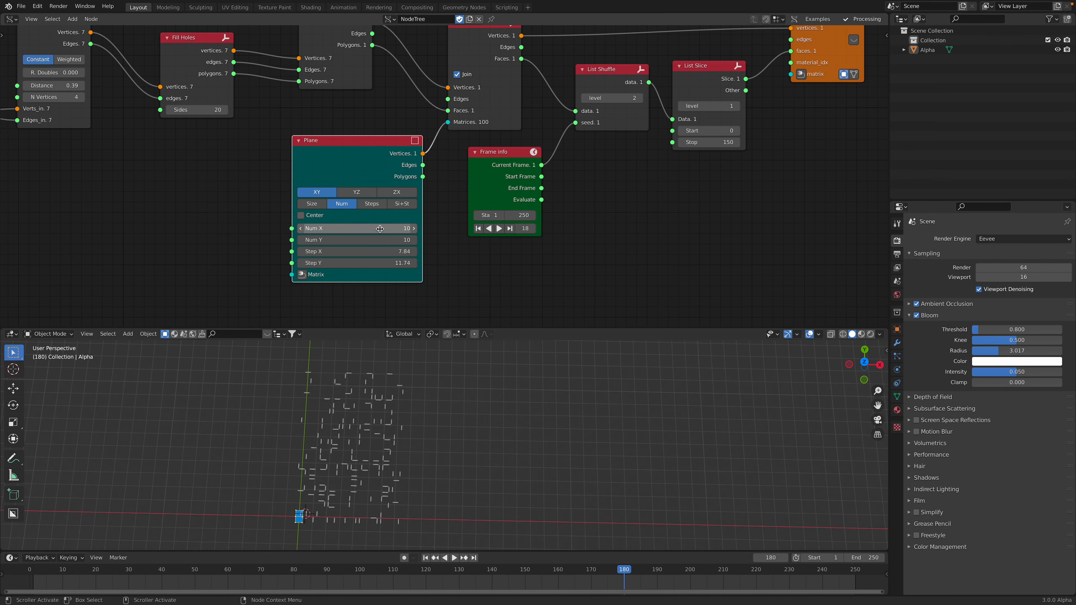
left_click_drag(385, 229, 420, 229)
middle_click_drag(525, 226, 509, 239)
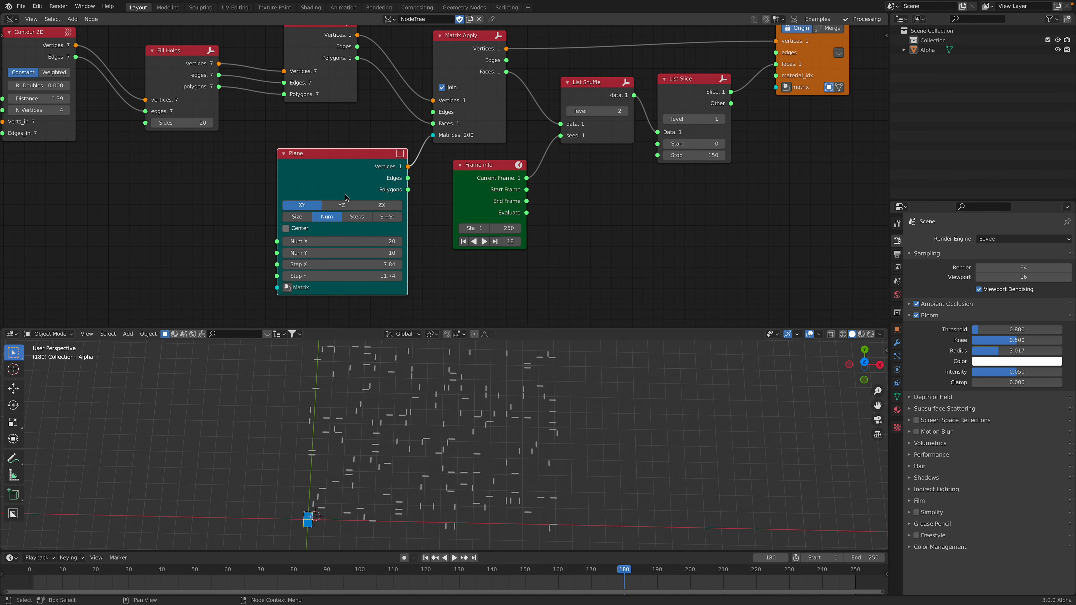
middle_click_drag(378, 178, 345, 198)
Step: Select the digit mesh in the viewport, view it closer and enlarge the 3D viewport area
middle_click_drag(397, 433, 406, 414)
left_click(403, 417)
scroll(407, 418, "up", 5)
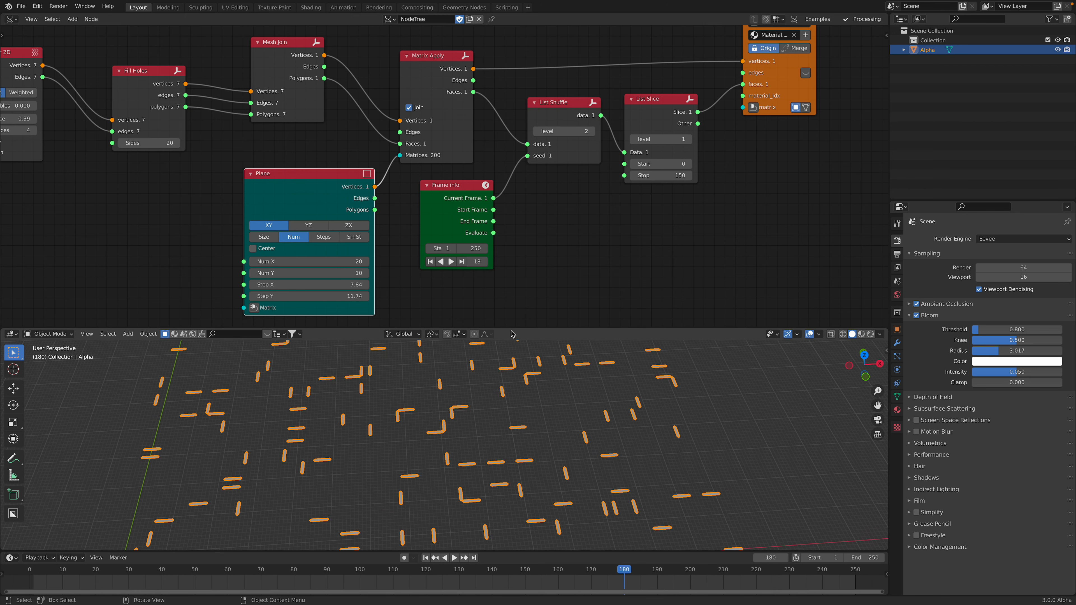
left_click_drag(512, 329, 509, 198)
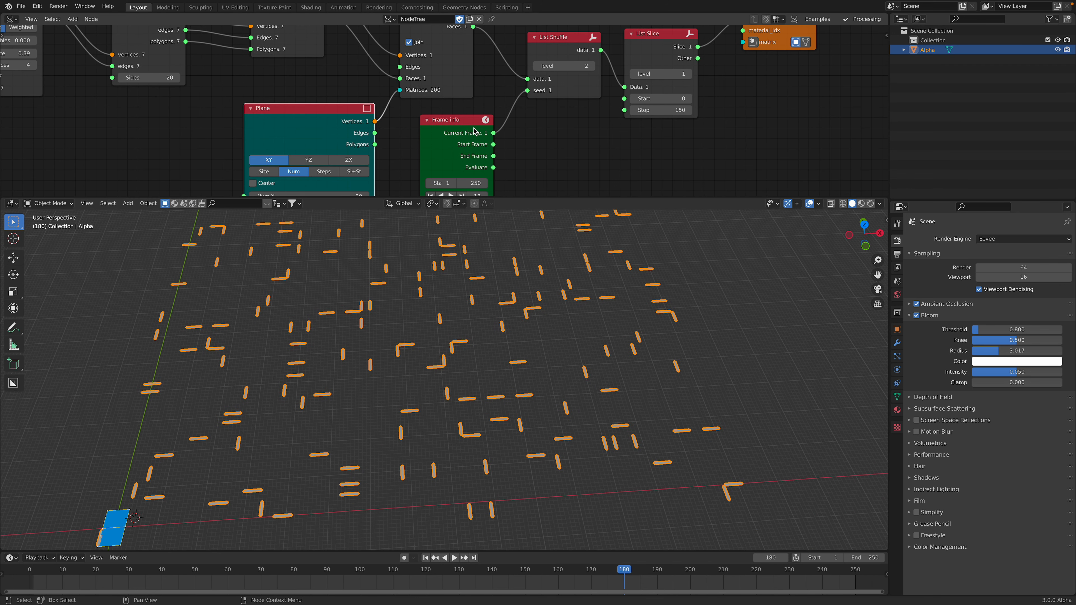
Step: Nudge the List Shuffle and List Slice nodes, and set the List Slice Stop value to 474
middle_click_drag(528, 90, 463, 170)
left_click_drag(484, 132, 483, 125)
middle_click_drag(470, 115, 411, 130)
left_click_drag(541, 95, 539, 86)
scroll(538, 109, "up", 2)
middle_click_drag(526, 109, 518, 98)
left_click_drag(555, 159, 693, 159, "ctrl")
Step: Play the animation briefly to check the denser set of digit segments
middle_click_drag(560, 335, 557, 327)
key("space")
key("space")
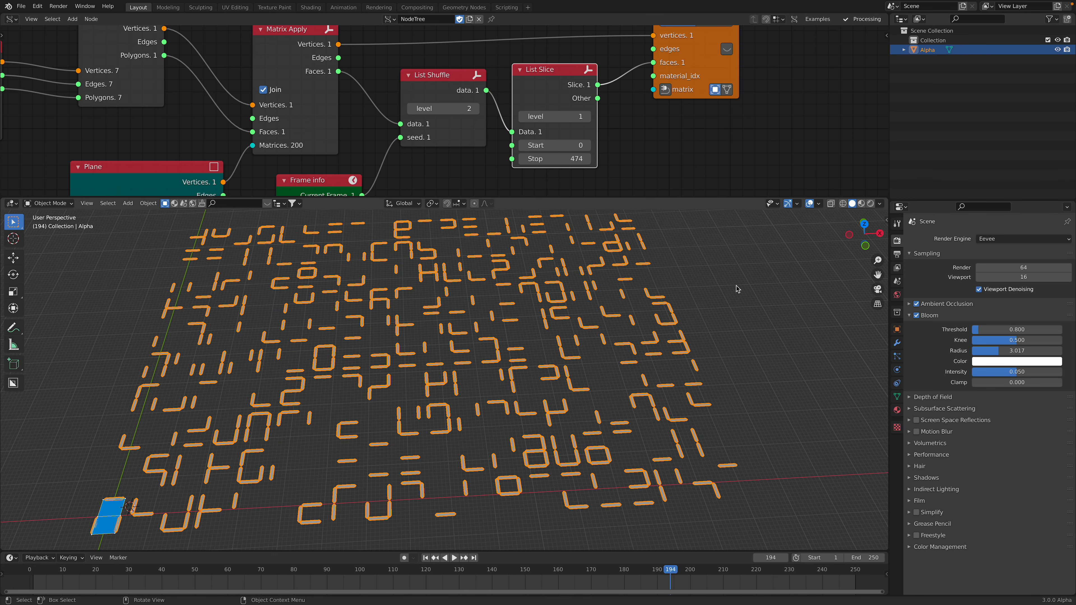
Step: Deselect the digit mesh and save the file digit_003.blend
left_click(728, 294)
middle_click_drag(728, 294, 610, 314)
key("ctrl+s")
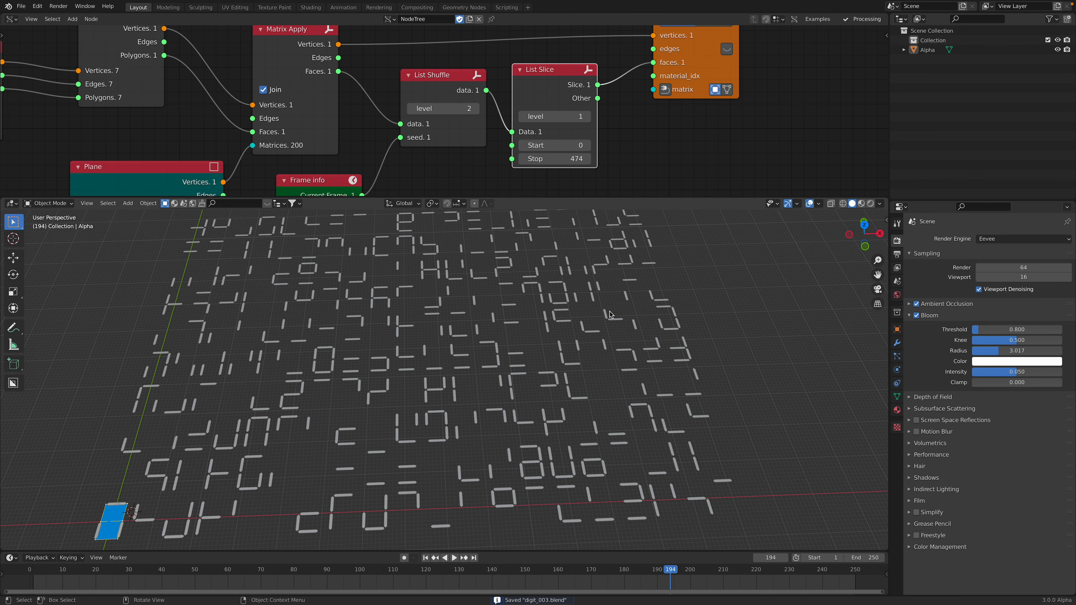
Step: Frame the digit mesh, switch to the top orthographic view and preview the animation with nothing selected
left_click(609, 315)
key("KP_Decimal")
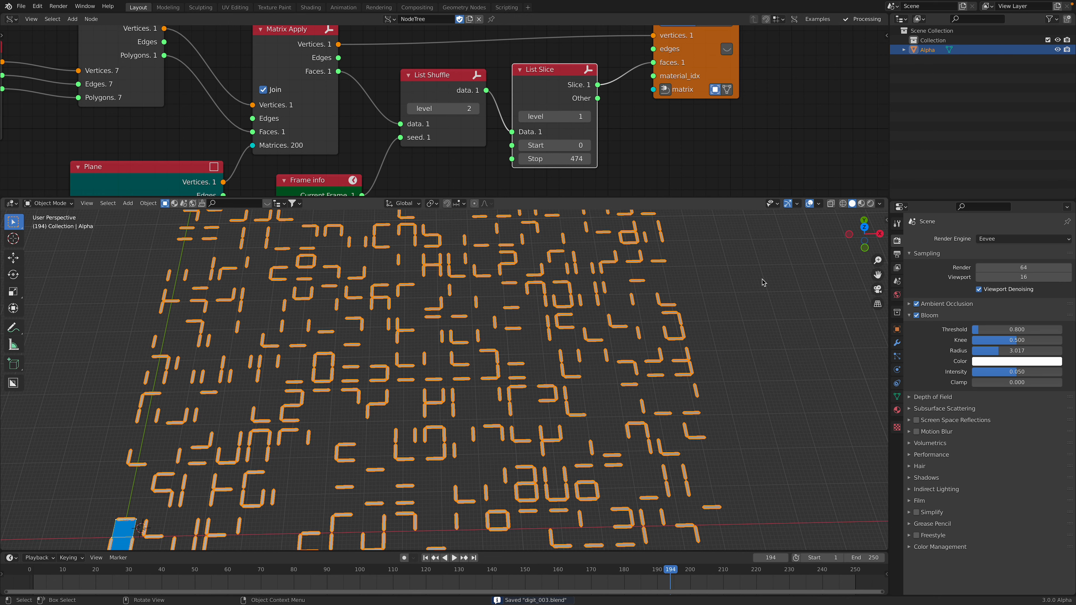
left_click(866, 225)
scroll(640, 341, "down", 1)
left_click(683, 340)
key("space")
key("space")
scroll(211, 101, "down", 4)
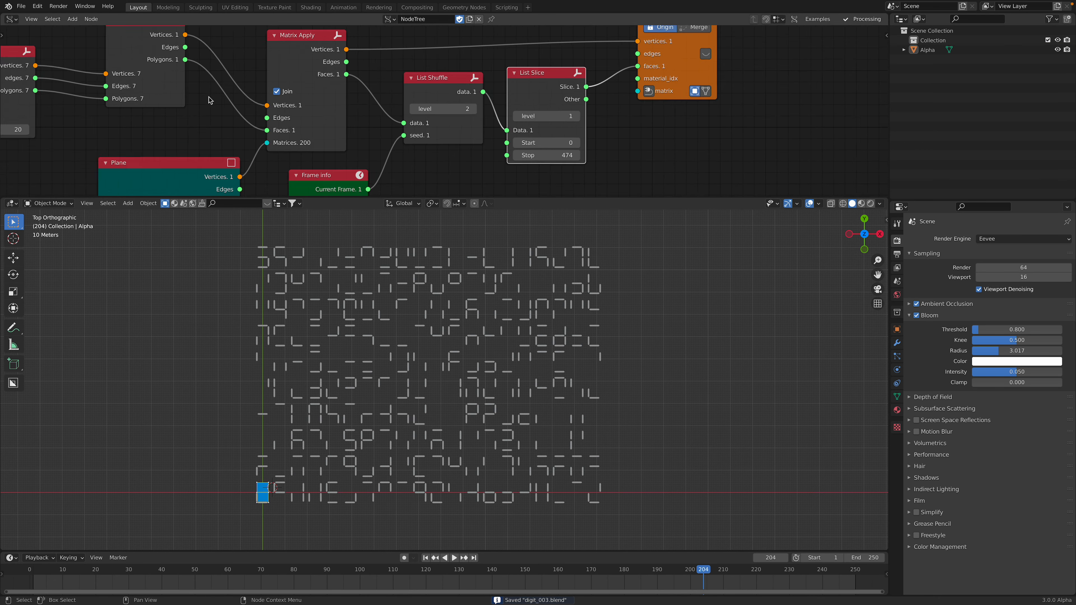
Step: Delete the Viewer Draw node attached to the first Plane node
middle_click_drag(178, 103, 483, 129)
scroll(259, 71, "down", 1)
middle_click_drag(259, 70, 288, 101)
left_click(257, 43)
key("x")
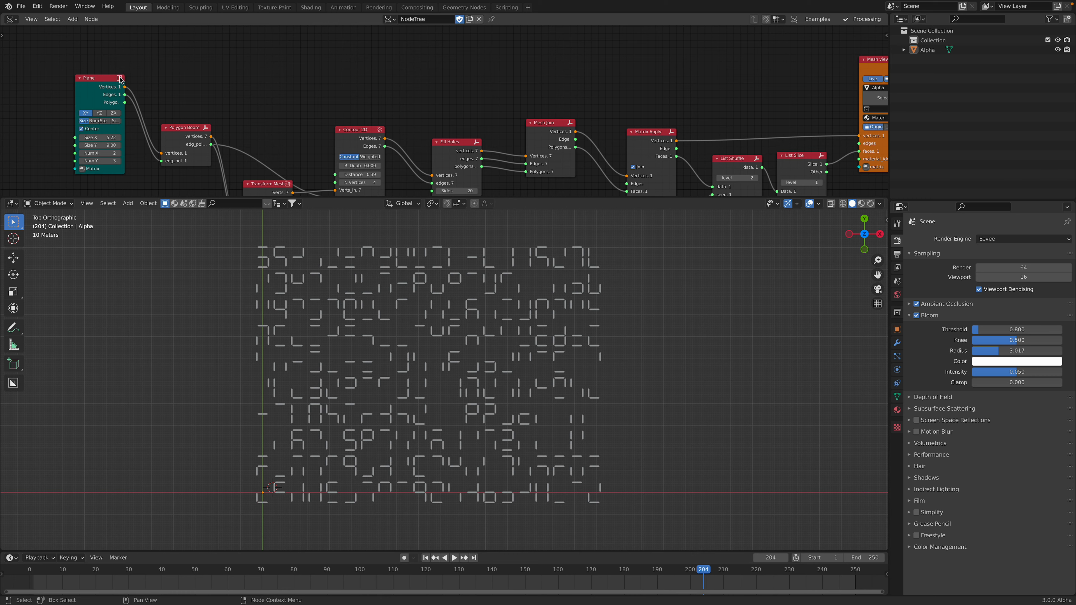
Step: Nudge the first Plane node aside, save the file and rename the node tree to Digital
left_click_drag(112, 79, 91, 72)
key("ctrl+s")
mouse_move(368, 109)
middle_mouse_down()
mouse_move(359, 99)
mouse_move(370, 55)
middle_mouse_up()
scroll(444, 71, "up", 1)
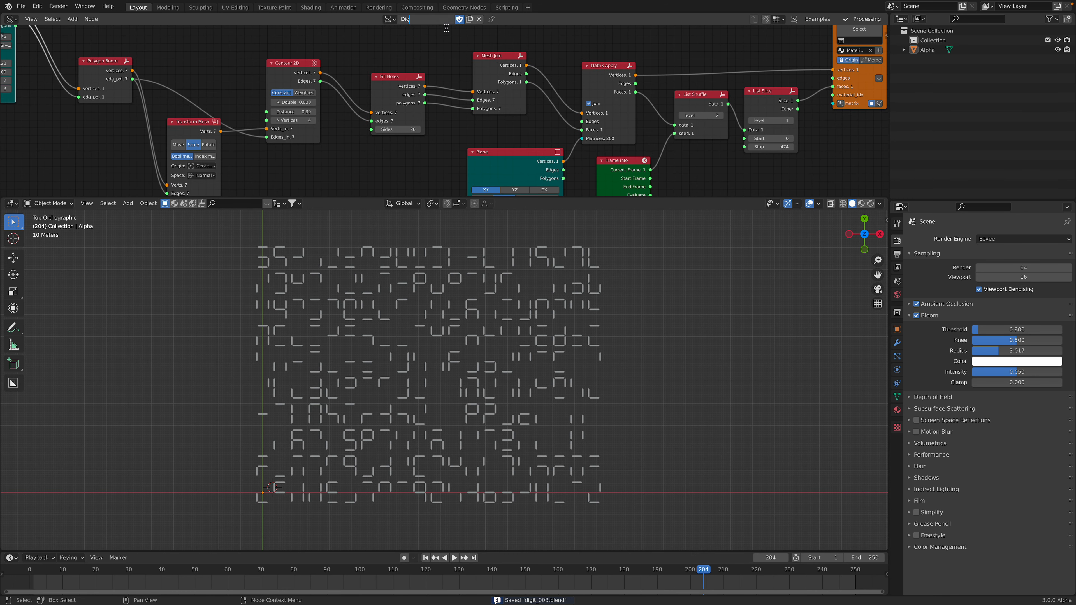
type("l")
key("Return")
scroll(533, 314, "up", 2)
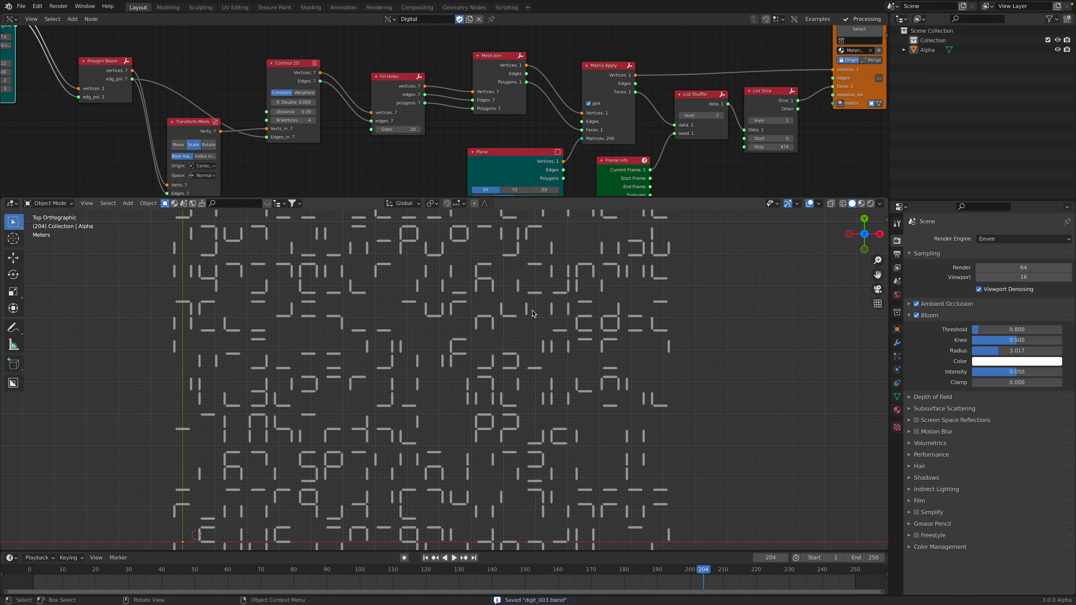
Step: Switch to the web browser, look at the "8-digit green display" image results for reference and return to Blender
key("ctrl+Right")
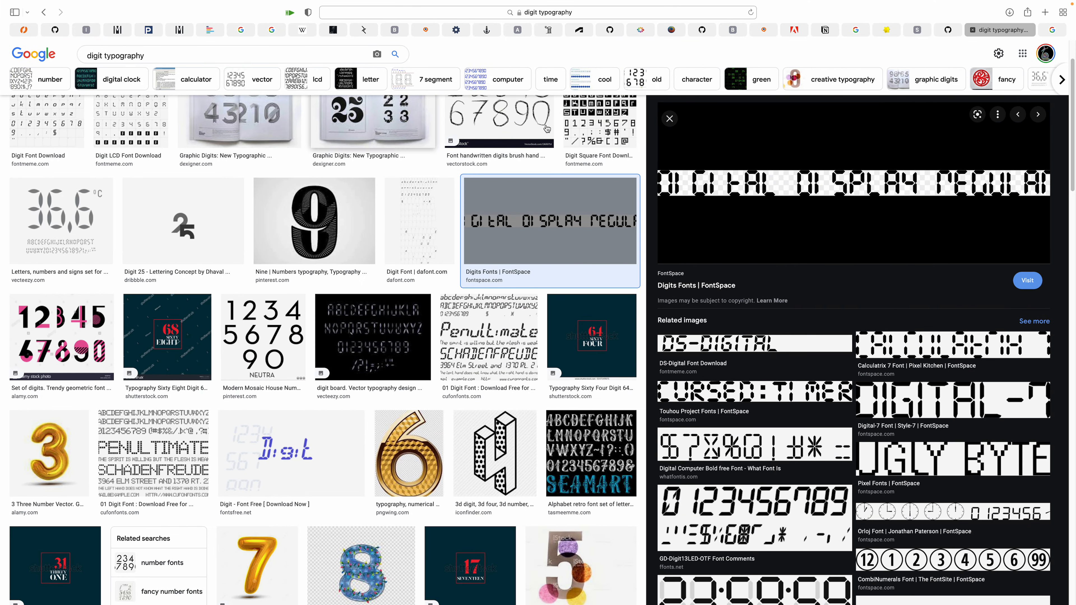
left_click(1052, 29)
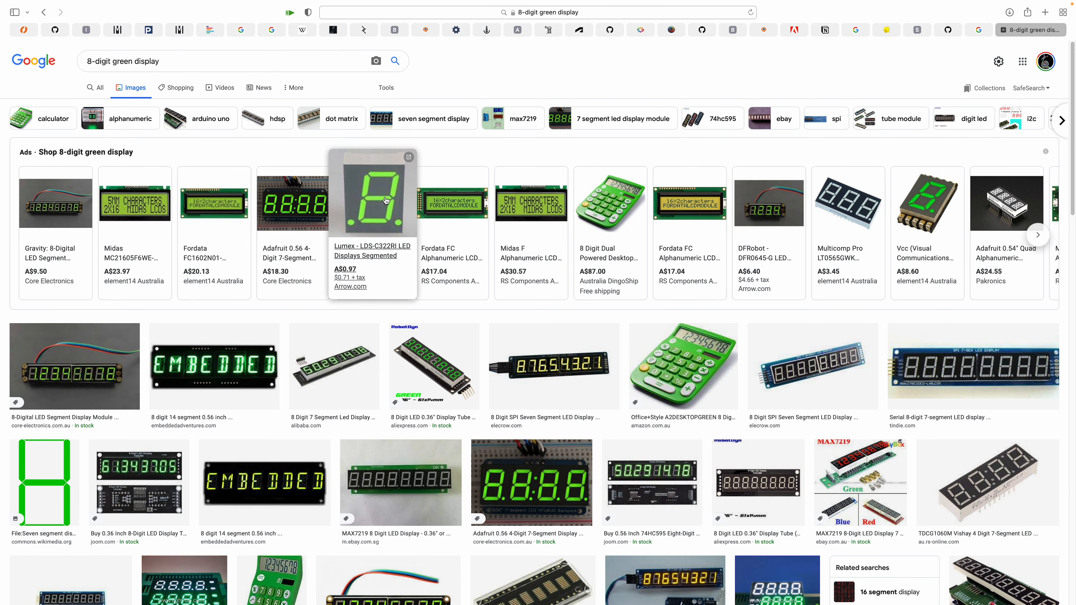
key("ctrl+Left")
Step: Save the file and move the first Plane node well away from the Polygon Boom node
key("ctrl+s")
middle_click_drag(247, 111, 385, 113)
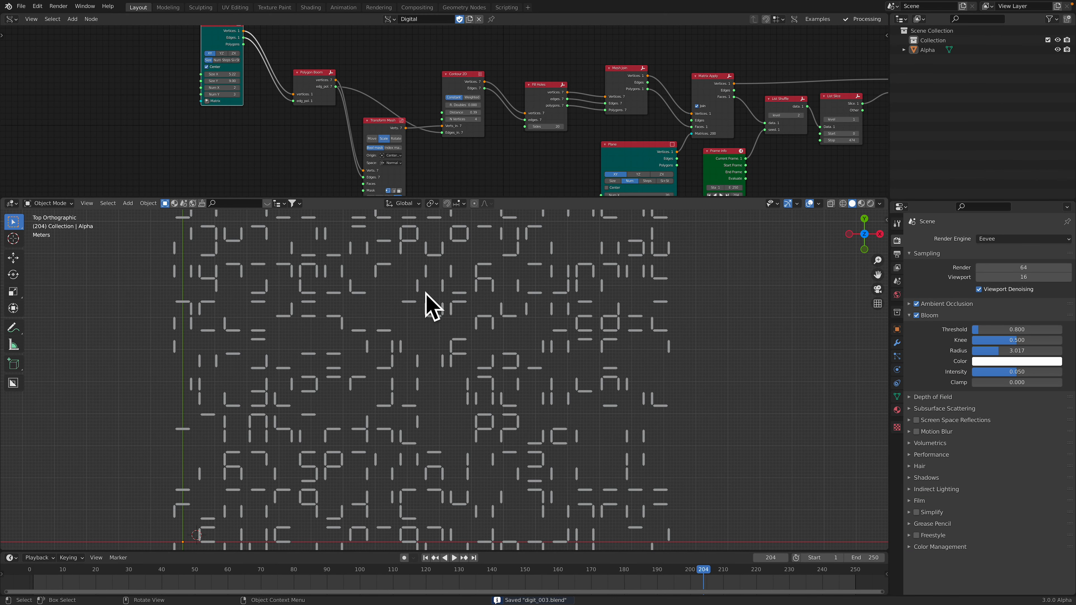
middle_click_drag(240, 49, 241, 93)
left_click_drag(221, 75, 190, 87)
middle_click_drag(225, 110, 241, 81)
left_click_drag(196, 56, 125, 99)
middle_click_drag(166, 129, 185, 98)
scroll(238, 100, "up", 3)
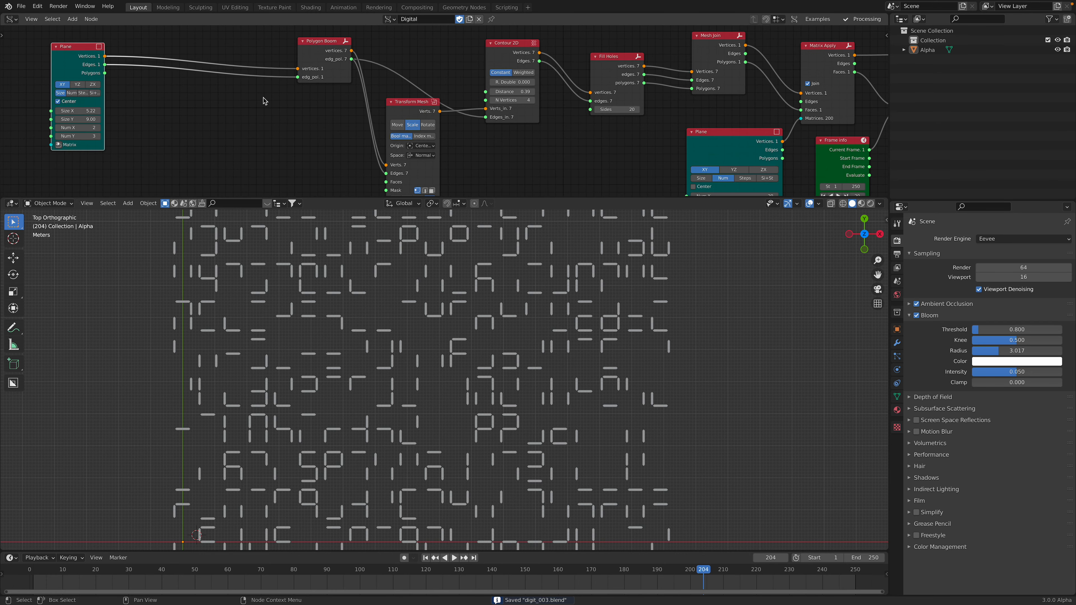
Step: Switch the viewport to rendered shading, tilt the view and play the animation briefly to check the glowing segments
scroll(538, 130, "down", 3)
middle_click_drag(694, 136, 374, 160)
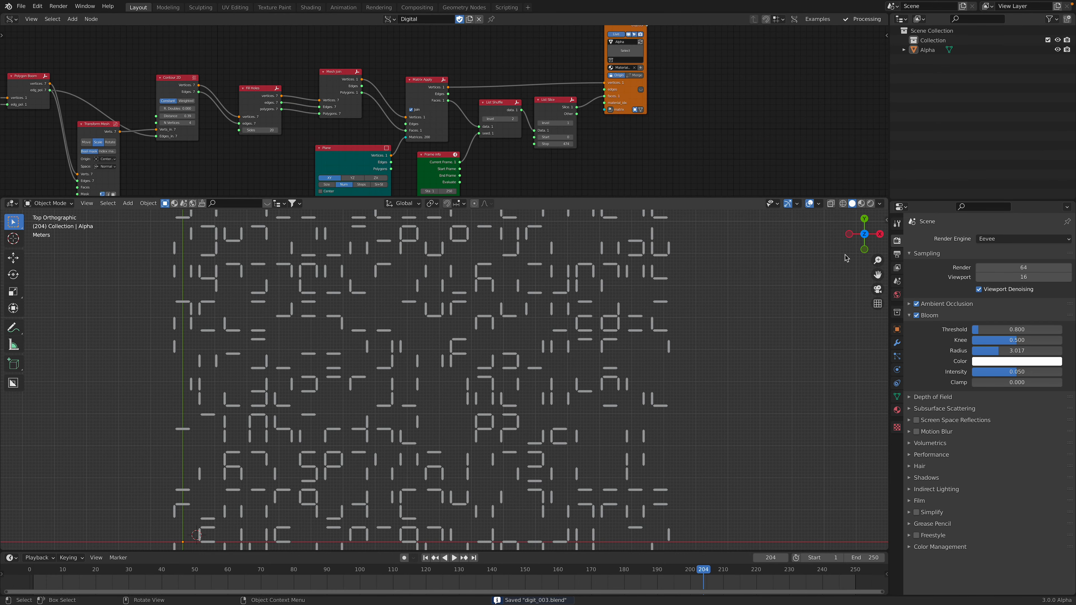
left_click(870, 203)
middle_click_drag(687, 339, 639, 338)
key("space")
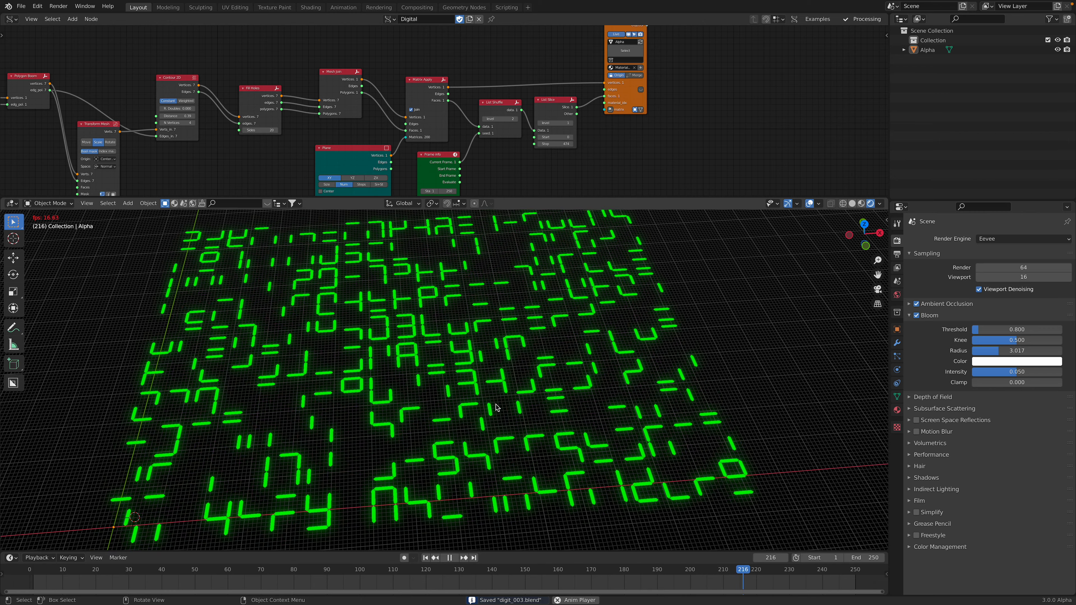
key("space")
mouse_move(466, 392)
middle_mouse_down()
mouse_move(468, 367)
mouse_move(461, 401)
middle_mouse_up()
scroll(466, 385, "up", 3)
scroll(461, 401, "down", 3)
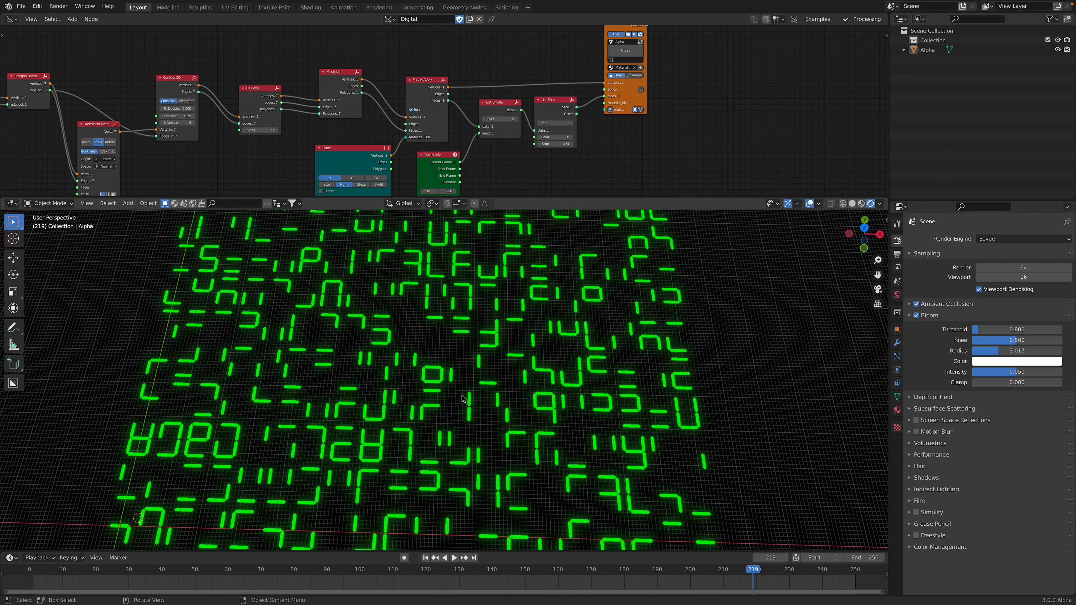
Step: Set the bloom radius to 3.175, hide the viewport overlays, save the file and preview the animation
mouse_move(982, 350)
left_mouse_down()
mouse_move(1017, 350)
mouse_move(1000, 351)
left_mouse_up()
left_click(810, 204)
mouse_move(583, 328)
middle_mouse_down()
mouse_move(604, 339)
mouse_move(596, 327)
middle_mouse_up()
scroll(605, 339, "down", 2)
key("ctrl+s")
key("space")
key("space")
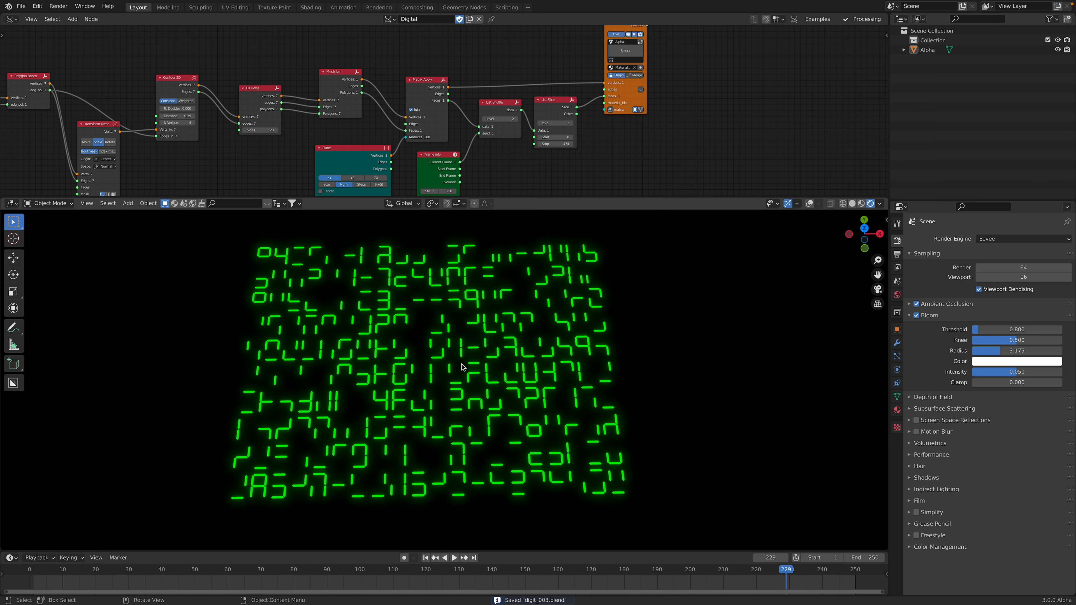
Step: Move the first Plane node slightly closer to the Polygon Boom node
scroll(263, 136, "down", 4)
middle_click_drag(262, 136, 420, 153)
scroll(180, 107, "up", 1)
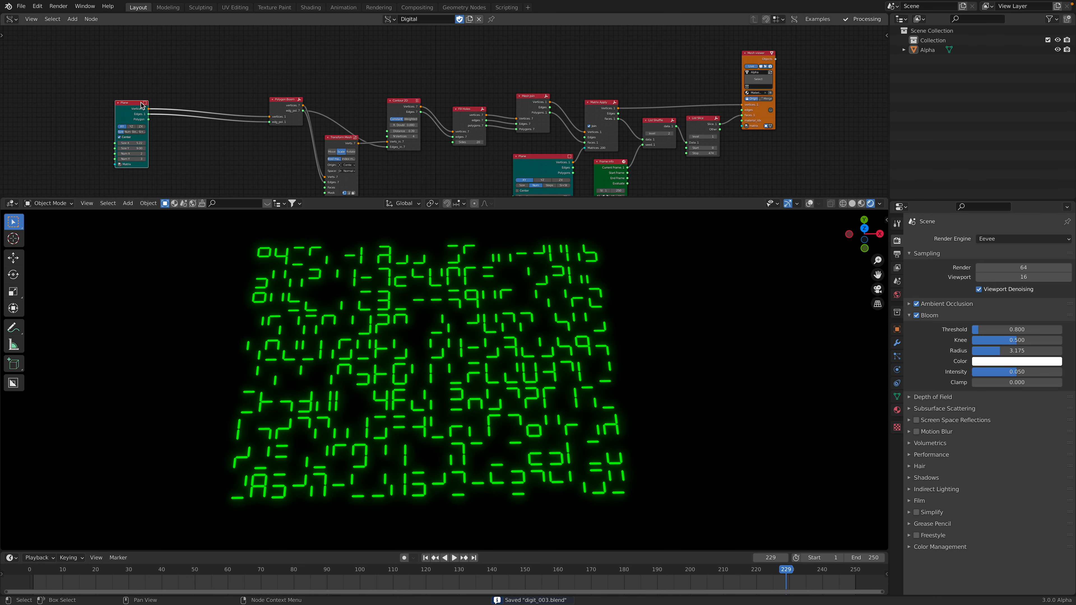
left_click_drag(140, 102, 159, 85)
scroll(166, 93, "up", 3)
middle_click_drag(167, 97, 277, 96)
scroll(550, 297, "up", 3)
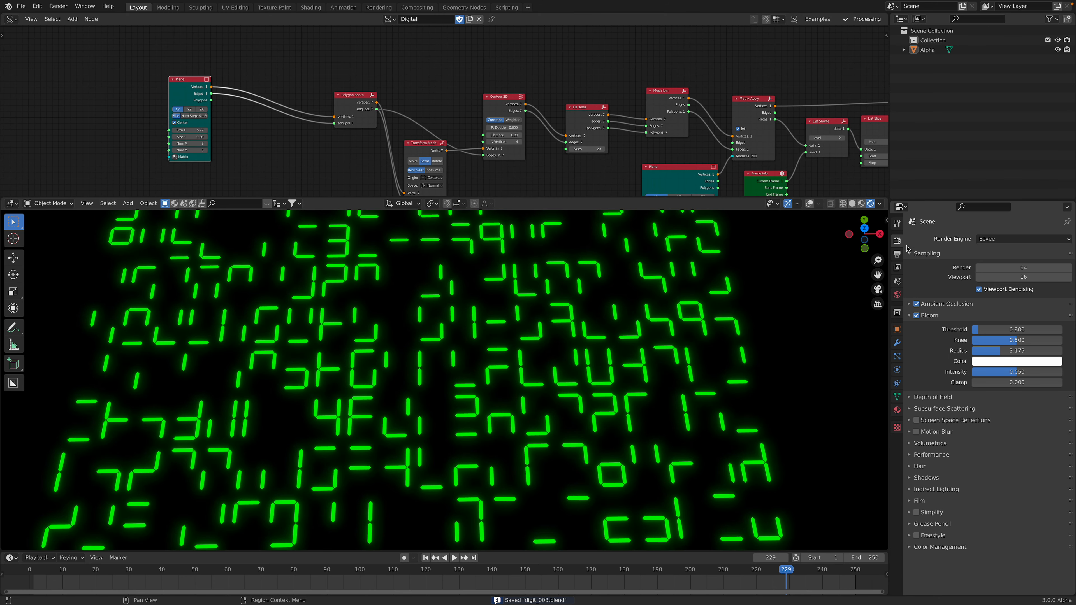
Step: Look at the digit grid from straight above and move the first Plane node farther from Polygon Boom
left_click(865, 230)
middle_click_drag(298, 372, 355, 392, "shift")
middle_click_drag(211, 102, 273, 110)
scroll(273, 111, "up", 1)
left_click_drag(248, 94, 216, 95)
scroll(217, 98, "up", 2)
middle_click_drag(180, 128, 187, 100)
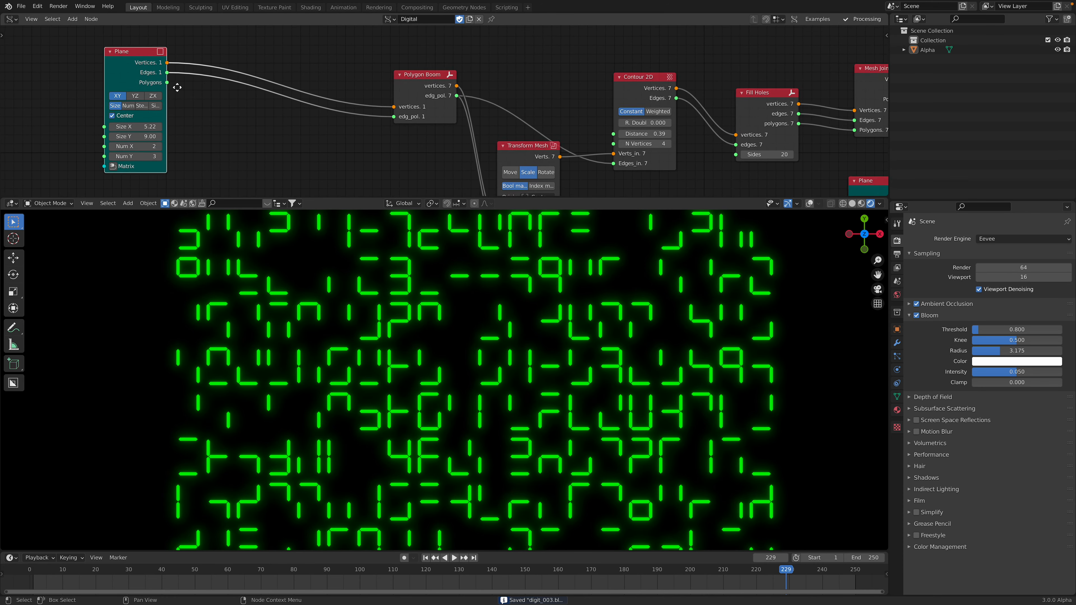
left_click_drag(156, 72, 139, 78)
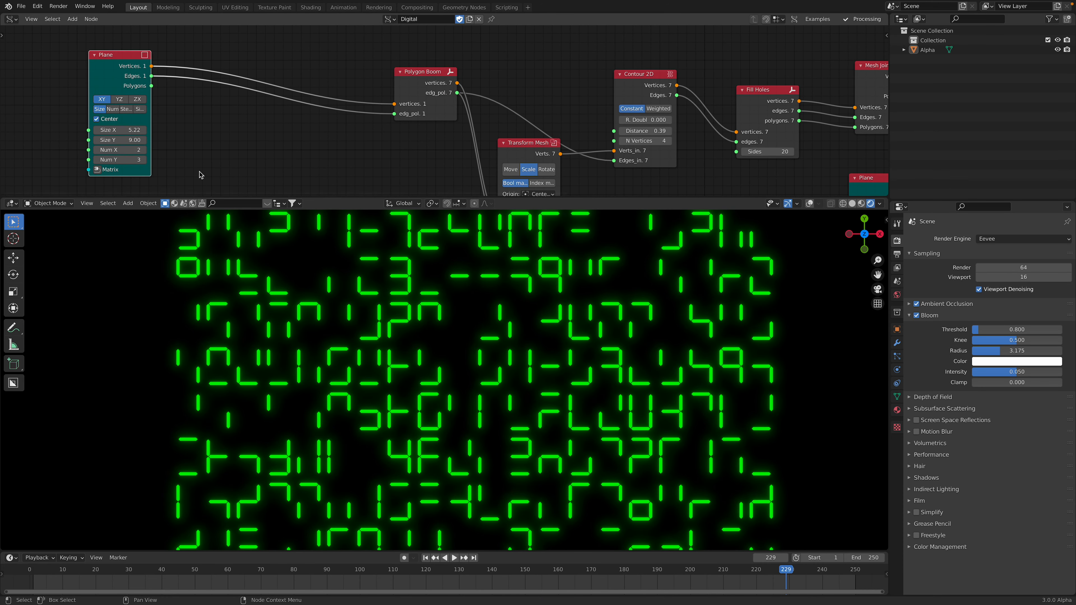
Step: Add an Inset Faces node beside the first Plane node and link the Plane's vertices, edges and polygons to it
middle_click_drag(202, 173, 203, 152)
key("shift+a")
left_click(224, 113)
type("inset")
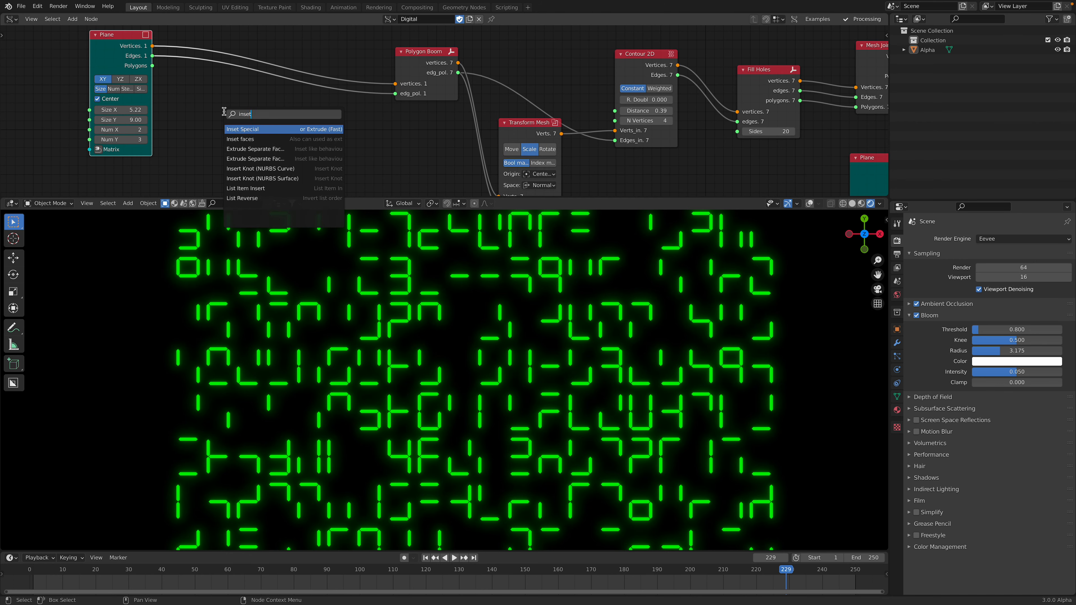
key("Down")
key("Return")
left_click(224, 111)
scroll(271, 113, "down", 2)
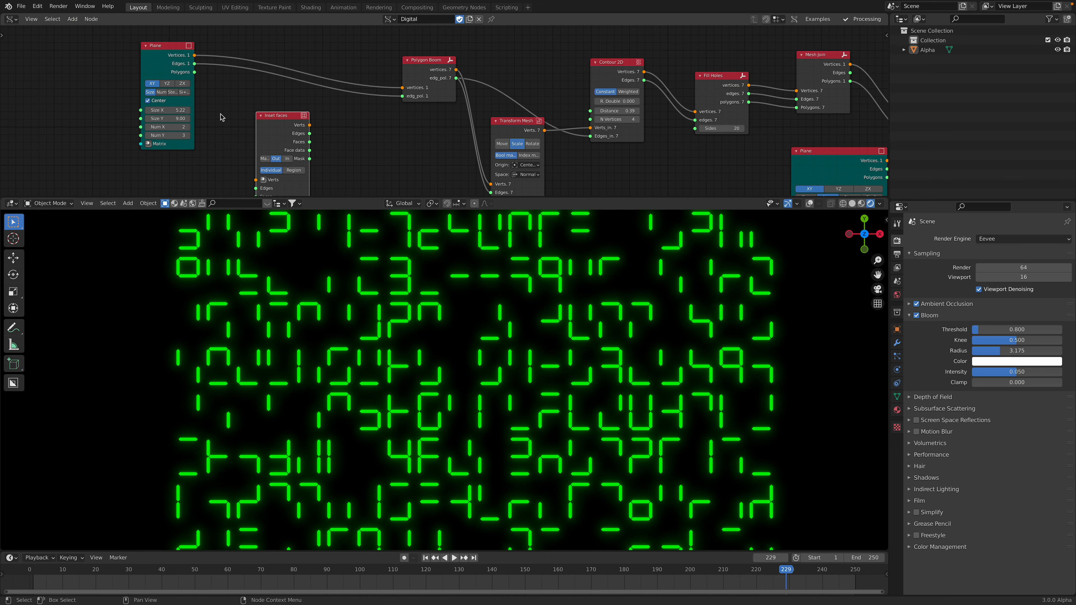
key("f")
left_click_drag(271, 110, 242, 103)
Step: Add a Viewer Draw node, connect it to the Inset Faces outputs and frame the previewed digit cell
key("alt+space")
type("viewer draw")
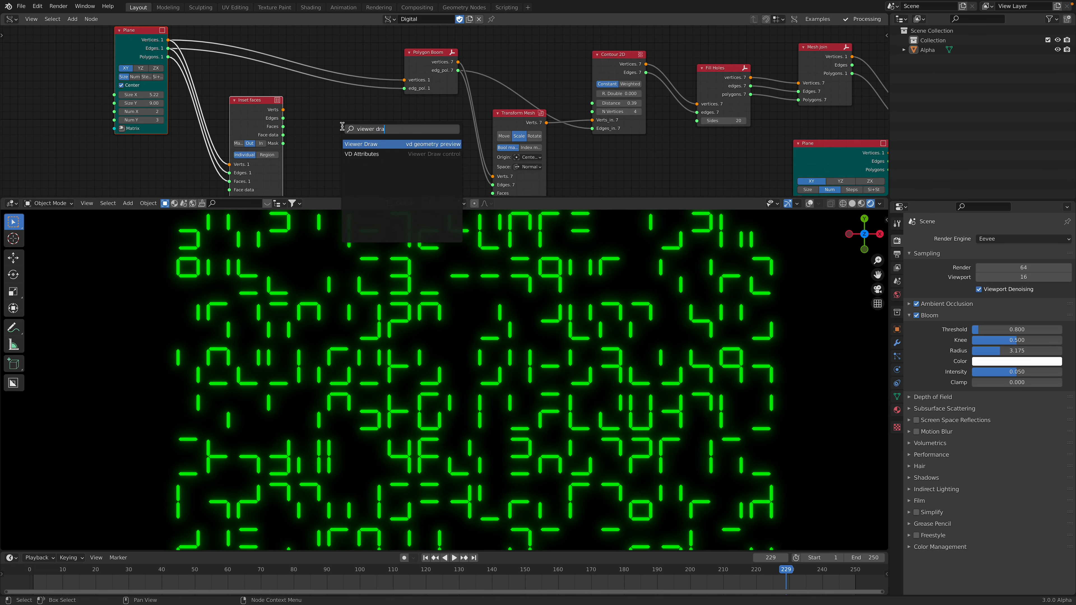
key("Return")
left_click(328, 116)
left_click(334, 120, "shift")
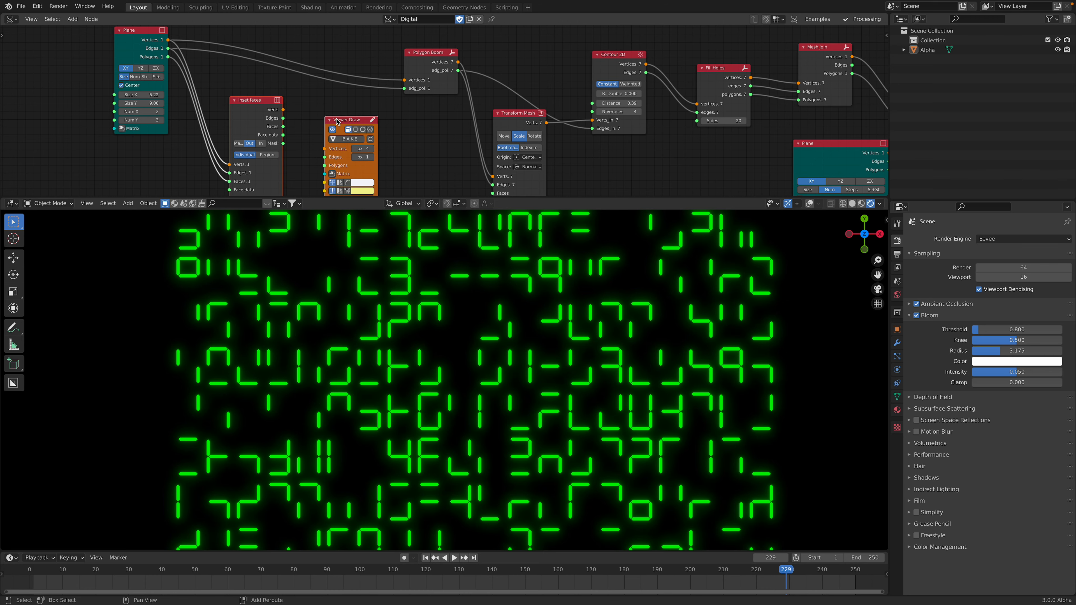
key("f")
scroll(400, 334, "down", 6)
middle_click_drag(357, 444, 438, 382, "shift")
scroll(438, 385, "up", 10)
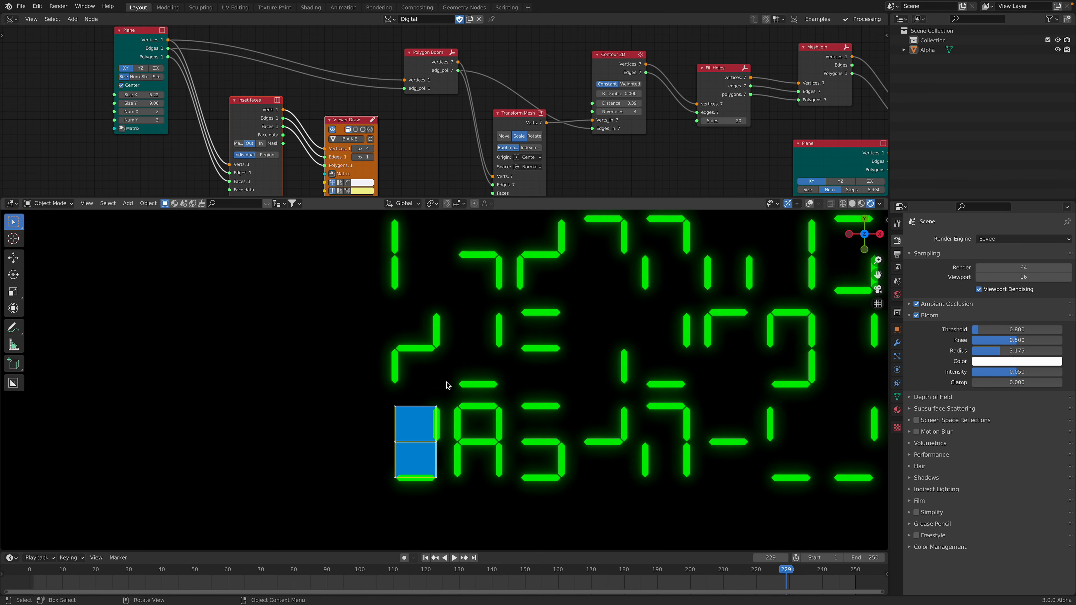
Step: Set the Inset Faces thickness to 2.24 and the first Plane's size to 5 in X and 10 in Y
middle_click_drag(248, 102, 257, 68)
left_click_drag(271, 156, 323, 155)
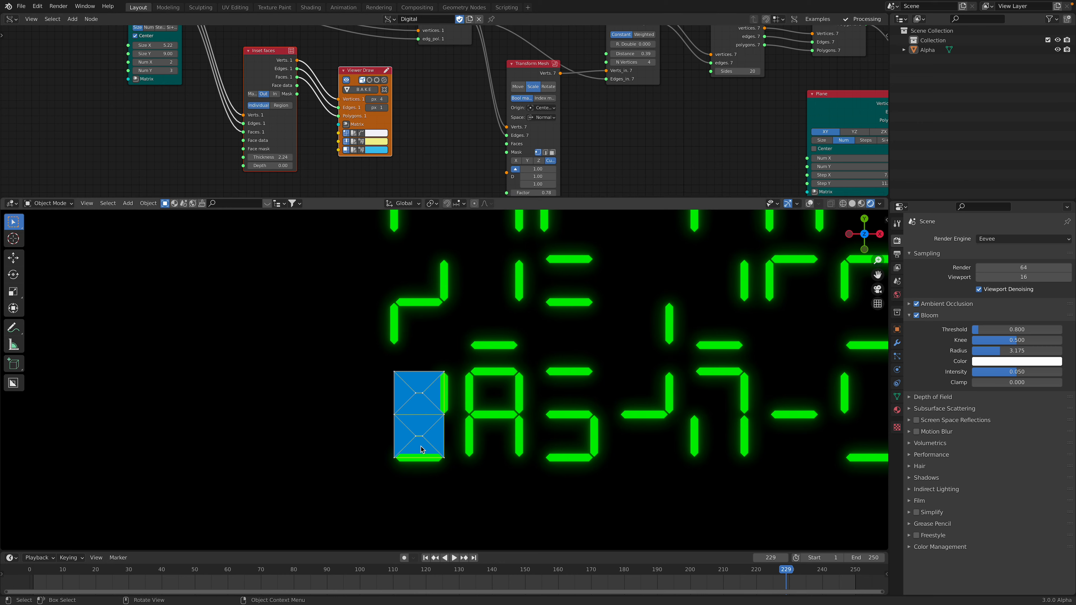
middle_click_drag(218, 108, 219, 134)
left_click(161, 72)
type("5")
key("Return")
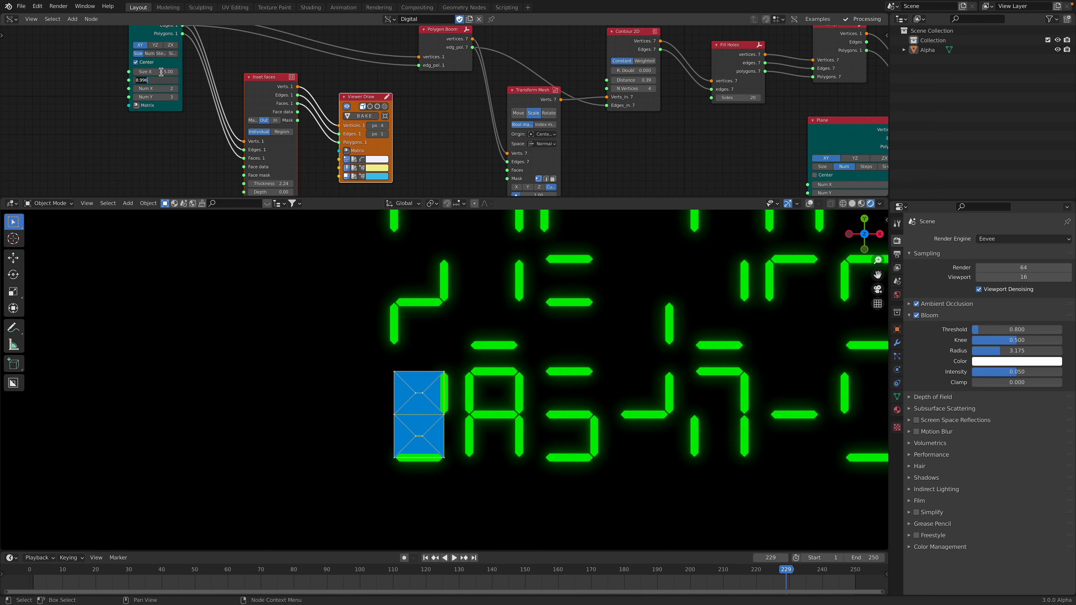
Step: Adjust the Inset Faces thickness to 2.46 and save the file
middle_click_drag(264, 169, 265, 156)
left_click_drag(272, 171, 279, 171, "shift")
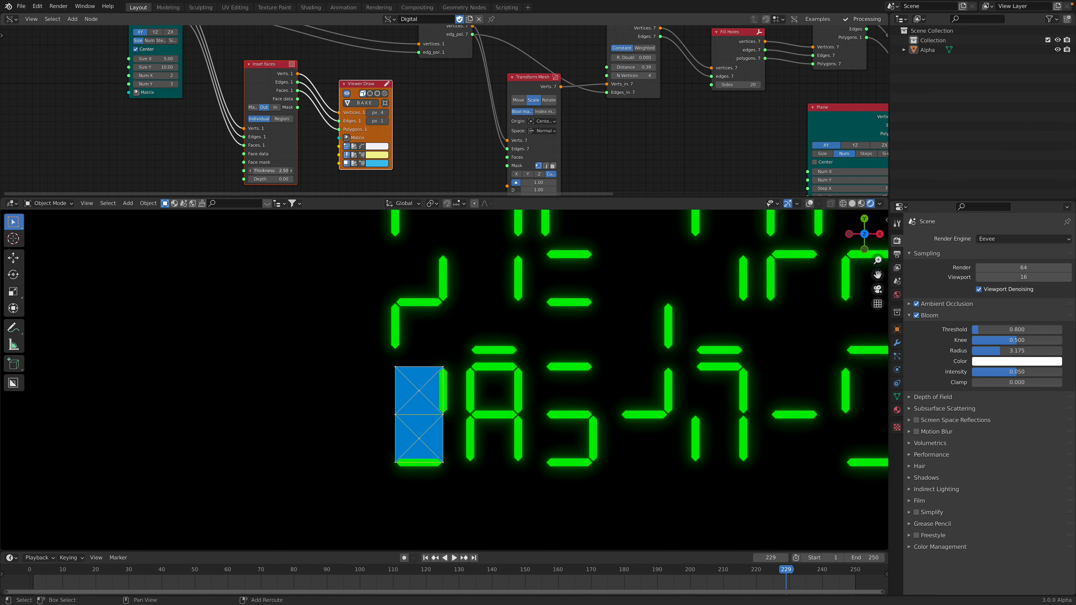
left_click(267, 170)
key("Return")
left_click_drag(271, 170, 285, 170)
key("ctrl+s")
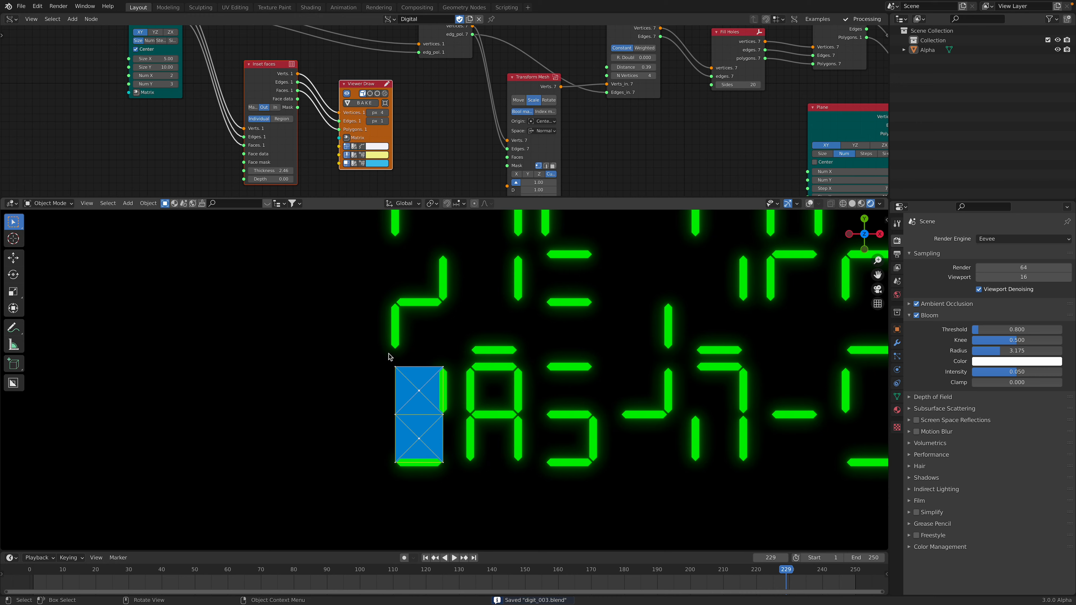
Step: Rearrange the Inset Faces and Viewer Draw nodes and add a Merge by Distance node below them
left_click_drag(366, 91, 329, 106)
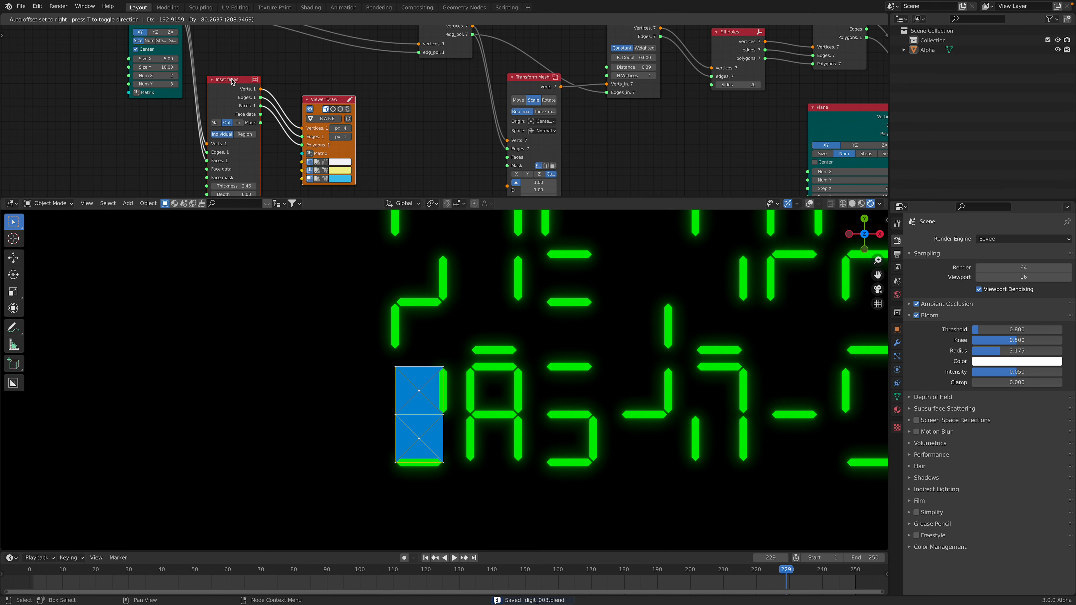
scroll(317, 87, "down", 2)
middle_click_drag(293, 108, 290, 143)
left_click_drag(268, 128, 268, 107)
scroll(269, 111, "up", 1)
key("shift+a")
left_click(333, 147)
type("merge")
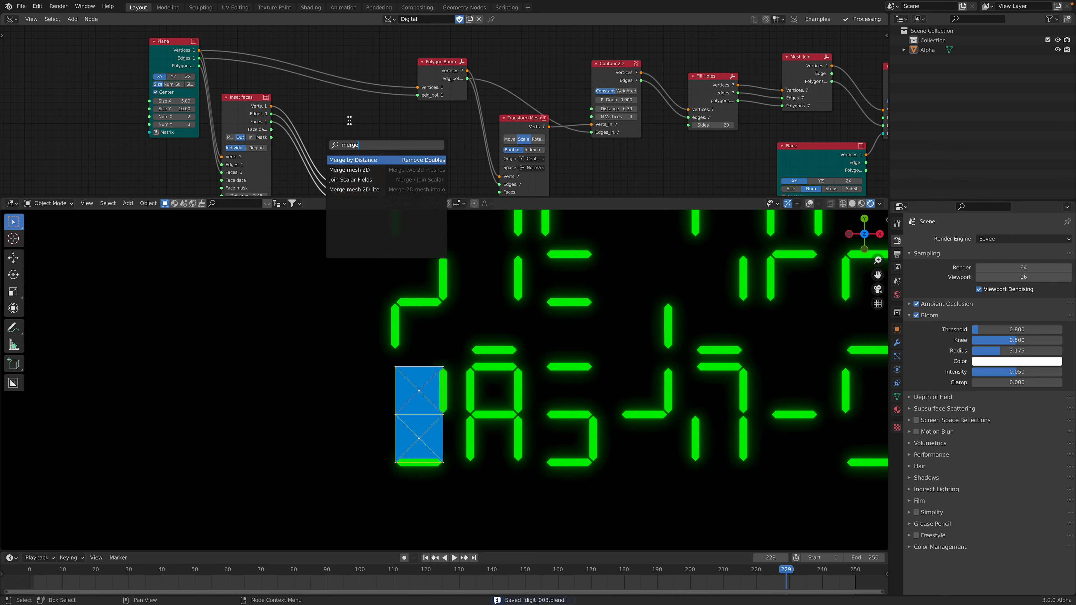
key("Return")
left_click(297, 172)
Step: Link the Inset Faces outputs to Merge by Distance and the merged mesh to the Viewer Draw node
middle_click_drag(302, 146, 302, 79)
left_click(232, 46)
left_click(294, 133, "shift")
key("f")
left_click(293, 120)
left_click(300, 134)
left_click(355, 89, "shift")
key("f")
left_click(354, 82)
left_click(358, 89)
left_click(299, 134)
Step: Move the Viewer Draw node aside and add a Poke Faces node in front of it
left_click_drag(354, 91, 389, 122)
key("alt+space")
type("poke")
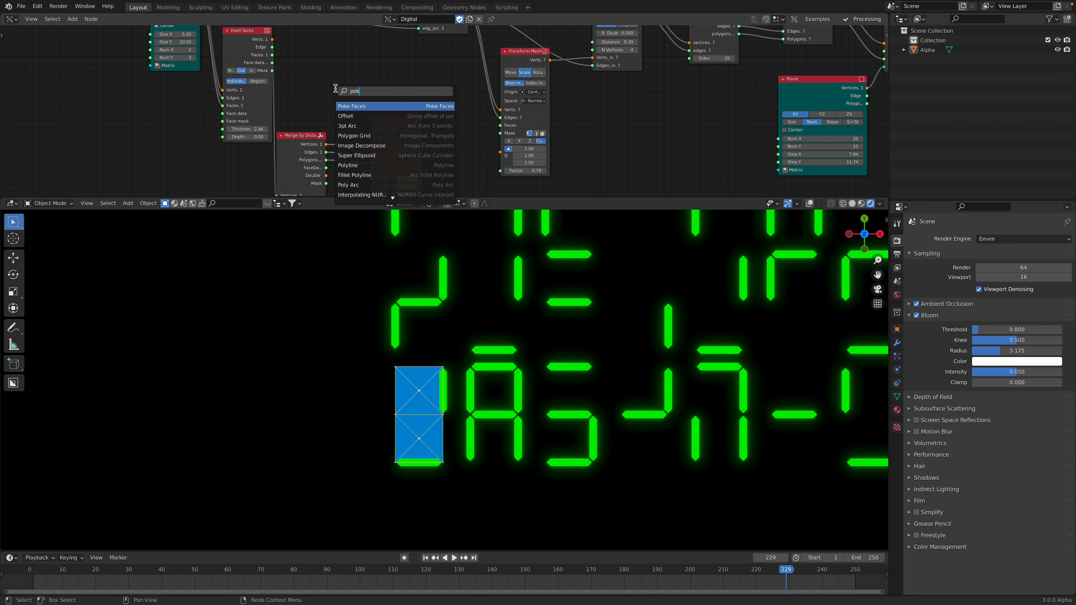
left_click(344, 105)
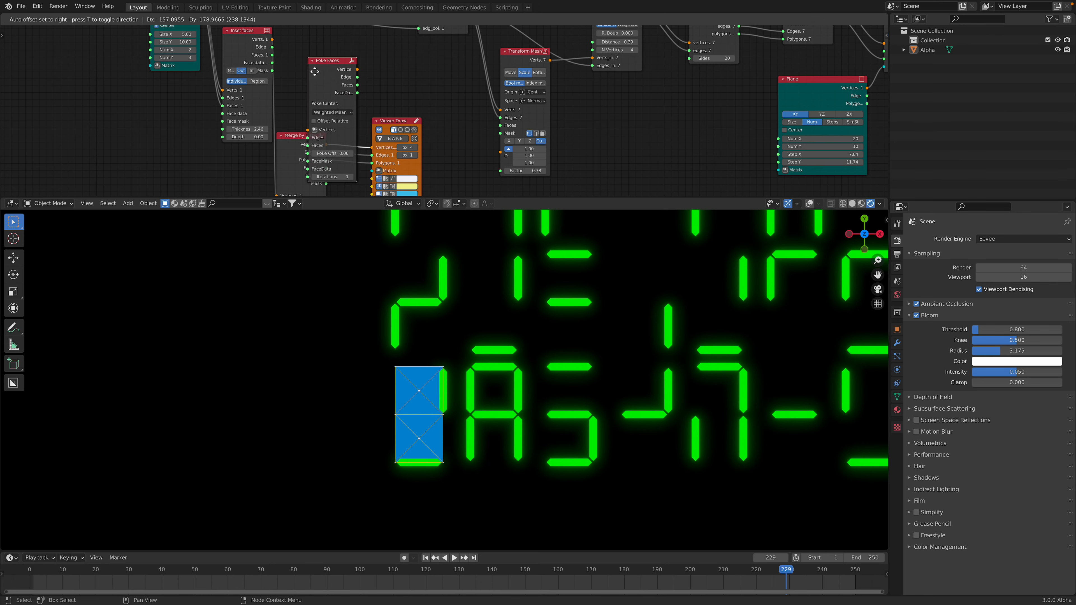
left_click(319, 72)
Step: Delete the Merge by Distance and Inset Faces nodes, placing Poke Faces nearer to the first Plane node
left_click(293, 142)
key("x")
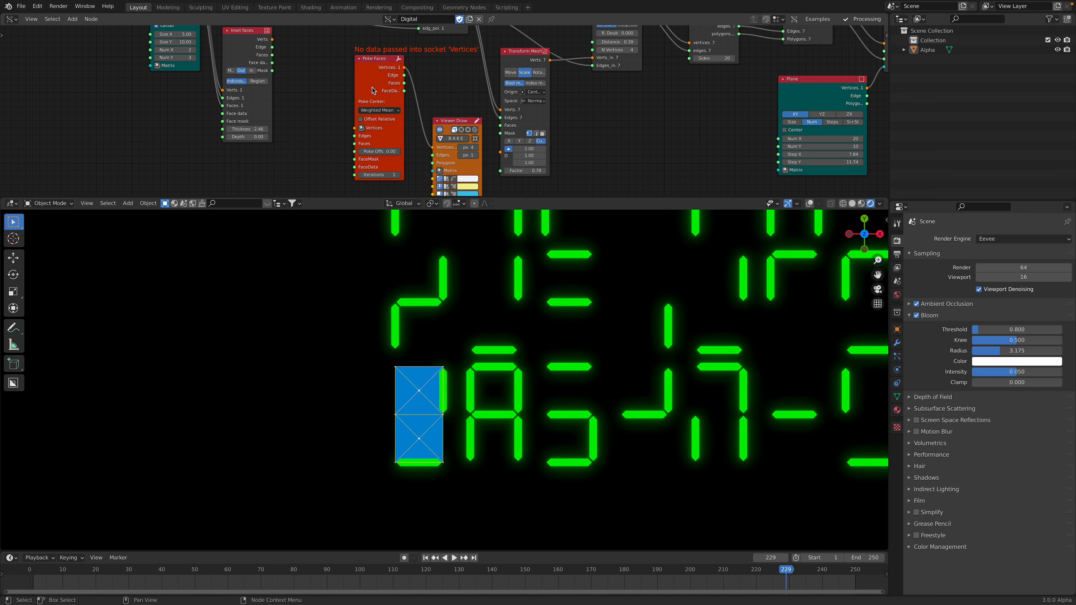
left_click_drag(373, 91, 334, 93)
left_click(257, 47)
middle_click_drag(238, 98, 244, 143)
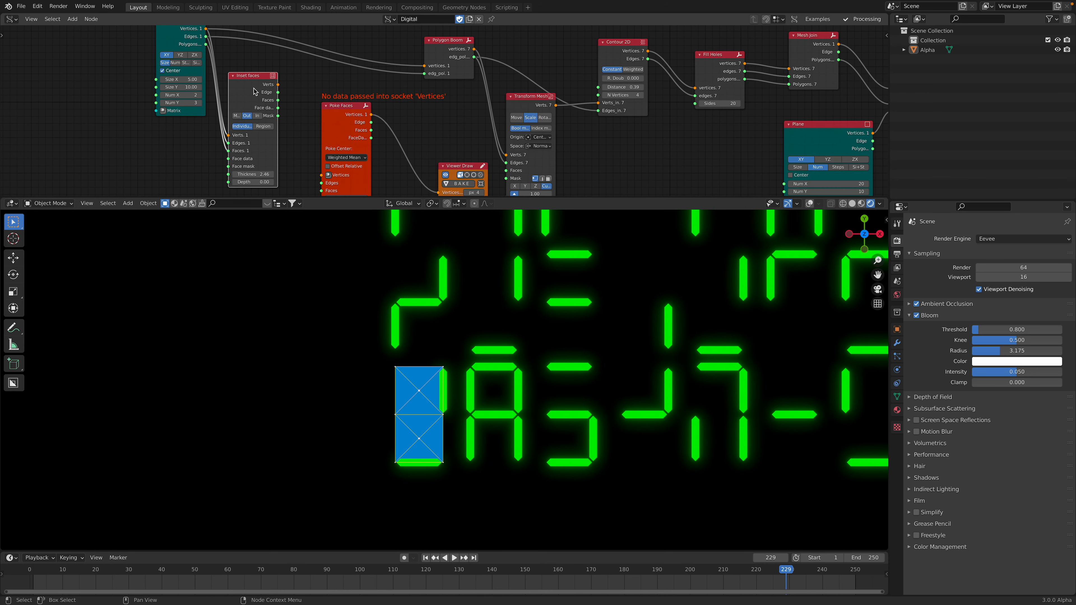
key("x")
Step: Link the first Plane's vertices, edges and polygons to the Poke Faces node
left_click(199, 67)
left_click(325, 109, "shift")
key("f")
key("f")
key("f")
left_click(306, 108)
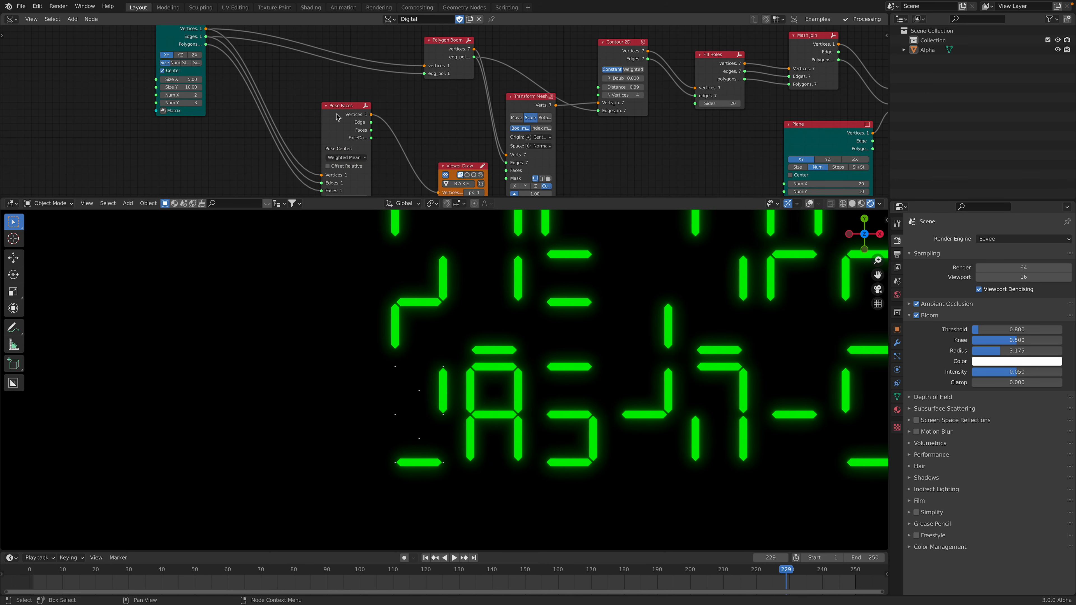
Step: Place the Poke Faces and Viewer Draw nodes side by side and link the poked edges to the Viewer Draw
left_click_drag(335, 110, 289, 101)
left_click_drag(443, 170, 364, 111)
middle_click_drag(354, 116, 346, 77)
mouse_move(316, 74)
left_mouse_down()
mouse_move(345, 111)
mouse_move(351, 103)
left_mouse_up()
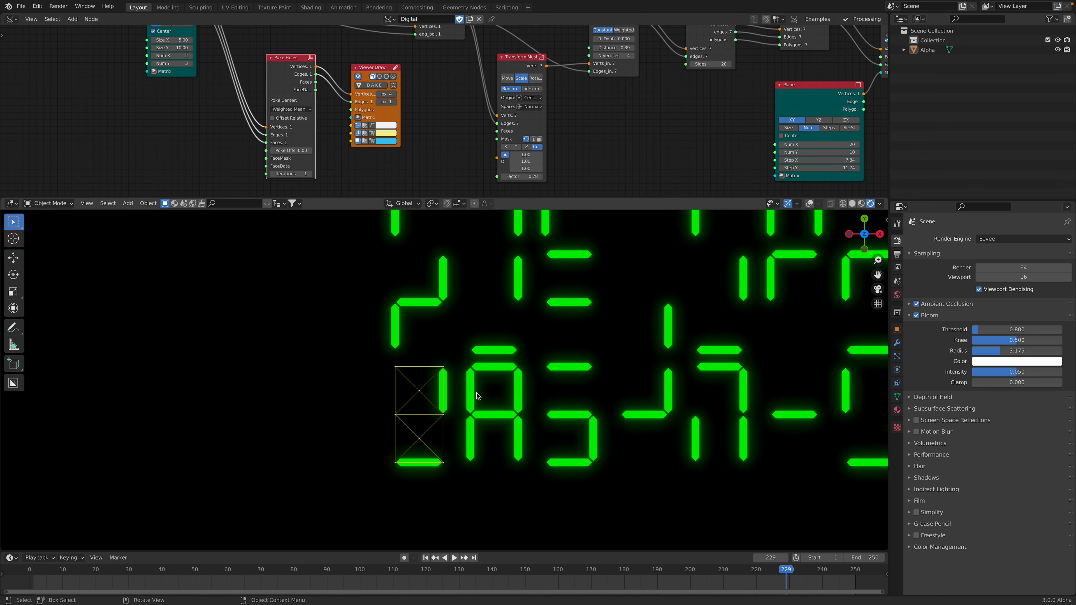
Step: Save the file and connect the Poke Faces vertices and edges to the Polygon Boom inputs
middle_click_drag(292, 95, 266, 184)
key("ctrl+s")
left_click_drag(271, 145, 389, 115)
left_click_drag(262, 139, 389, 123)
Step: Play the animation briefly to check the whole grid with the added diagonal segments
scroll(521, 394, "down", 8)
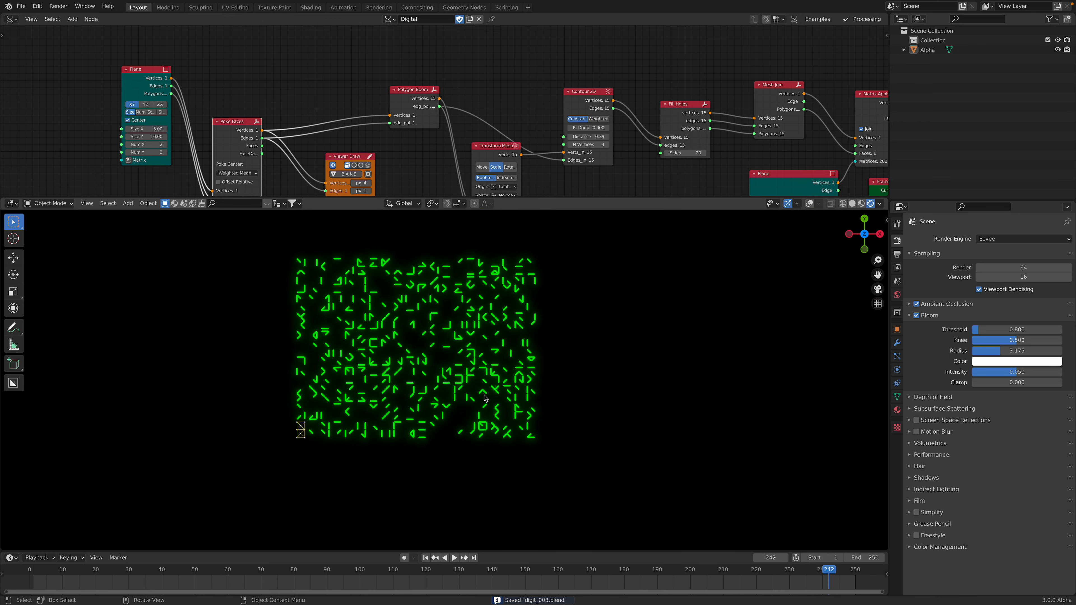
scroll(486, 398, "up", 2)
key("space")
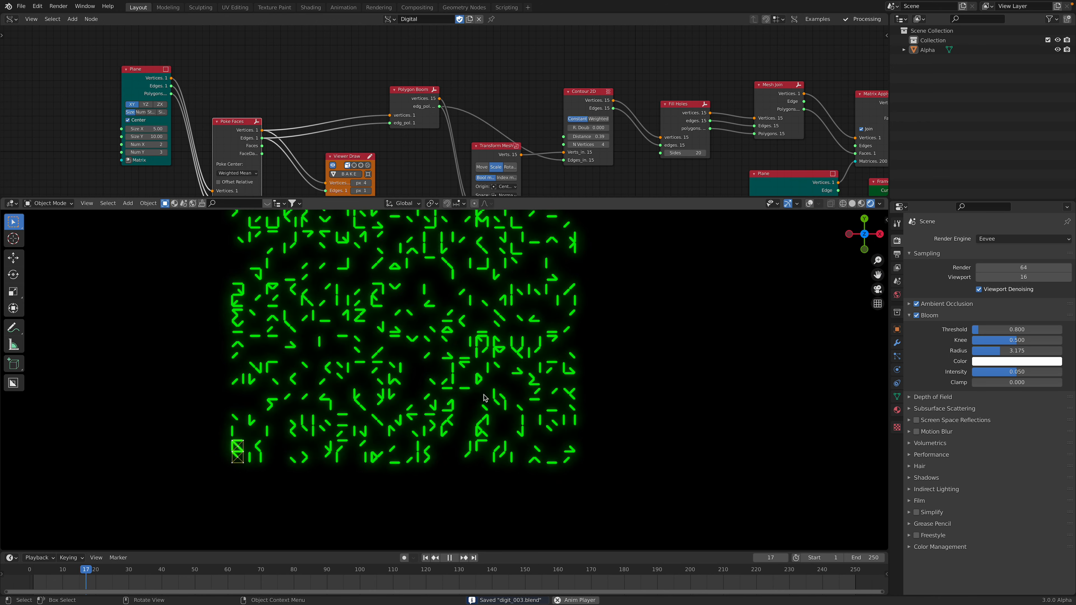
key("space")
Step: Raise the List Slice stop value to 676 and save the file
middle_click_drag(637, 89, 526, 111)
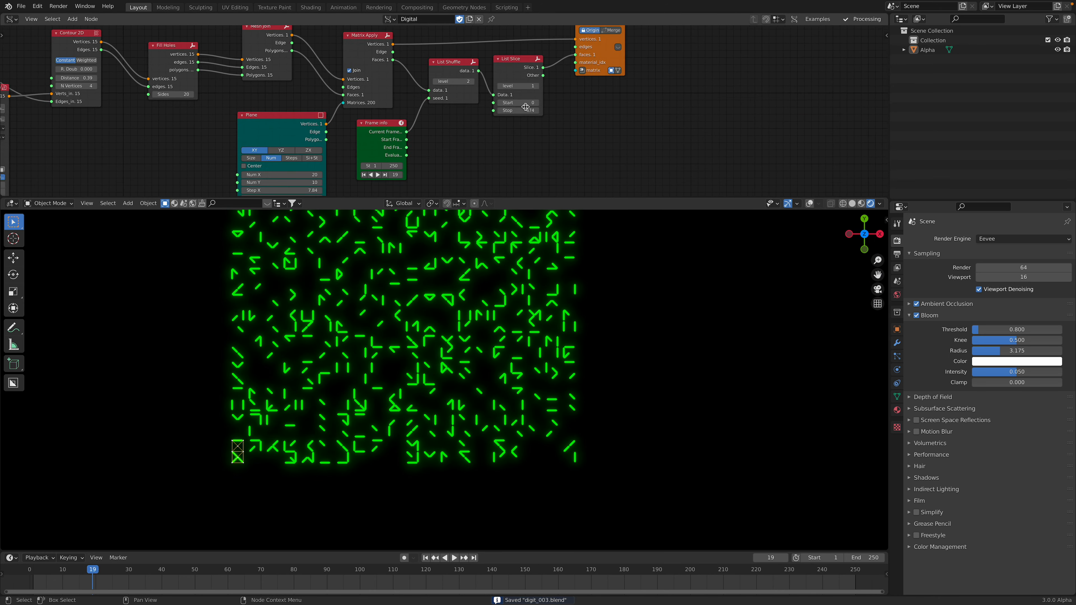
scroll(524, 102, "up", 1)
left_click_drag(525, 110, 550, 110)
middle_click_drag(268, 95, 312, 129)
key("ctrl+s")
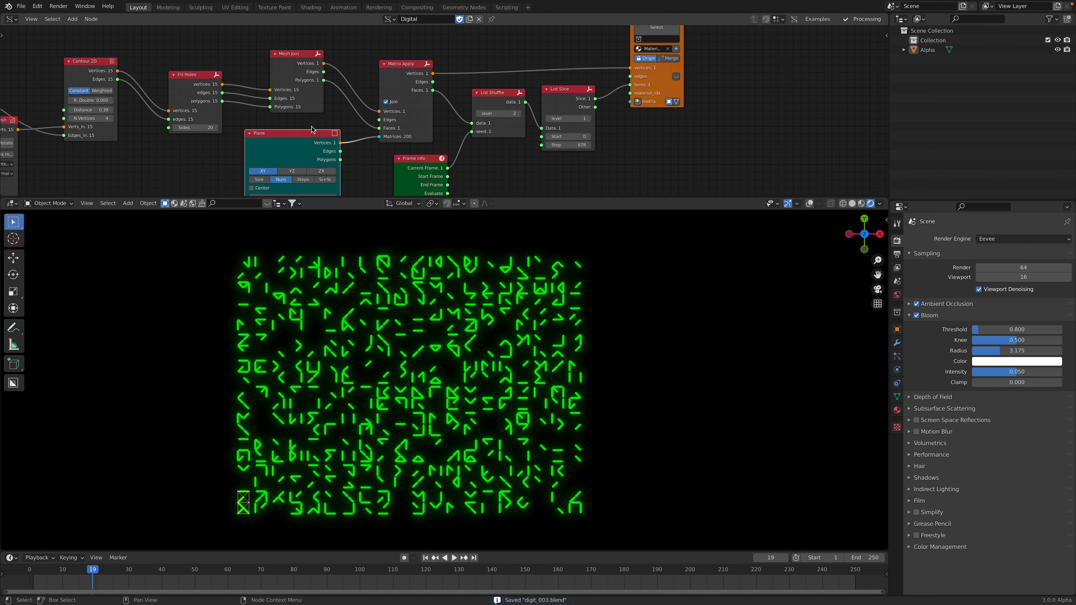
Step: Enlarge the node editor and rearrange the Mesh Join, Matrix Apply and grid Plane nodes so their links read clearly
left_click_drag(414, 196, 407, 310)
scroll(353, 229, "up", 4)
middle_click_drag(353, 228, 368, 227)
left_click(248, 75)
middle_click_drag(234, 104, 301, 93)
left_click_drag(298, 99, 295, 72)
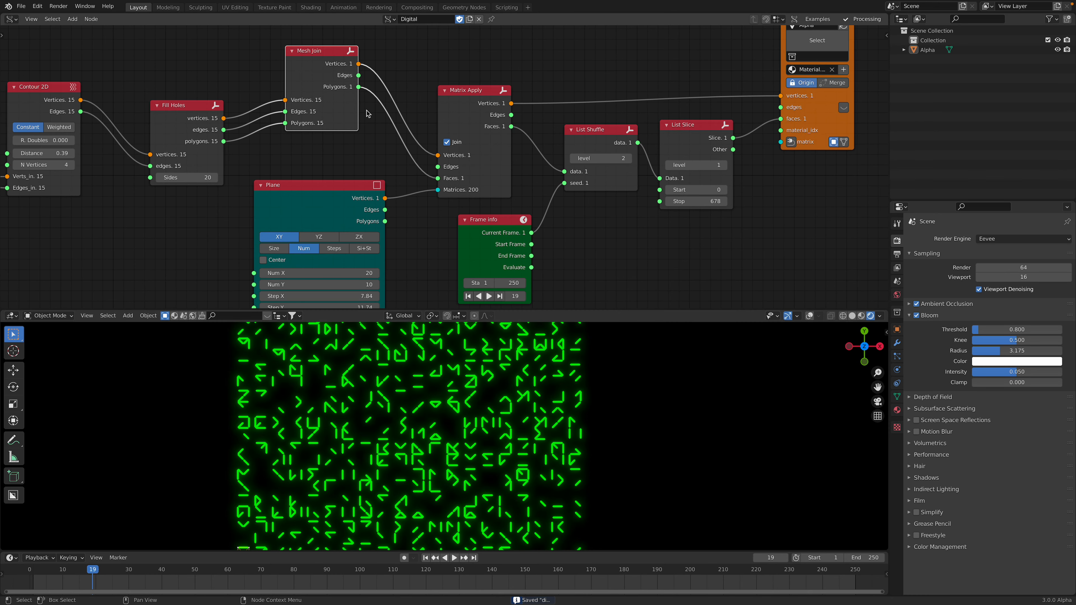
left_click_drag(463, 120, 452, 109)
left_click_drag(318, 194, 314, 168)
middle_click_drag(309, 159, 312, 148)
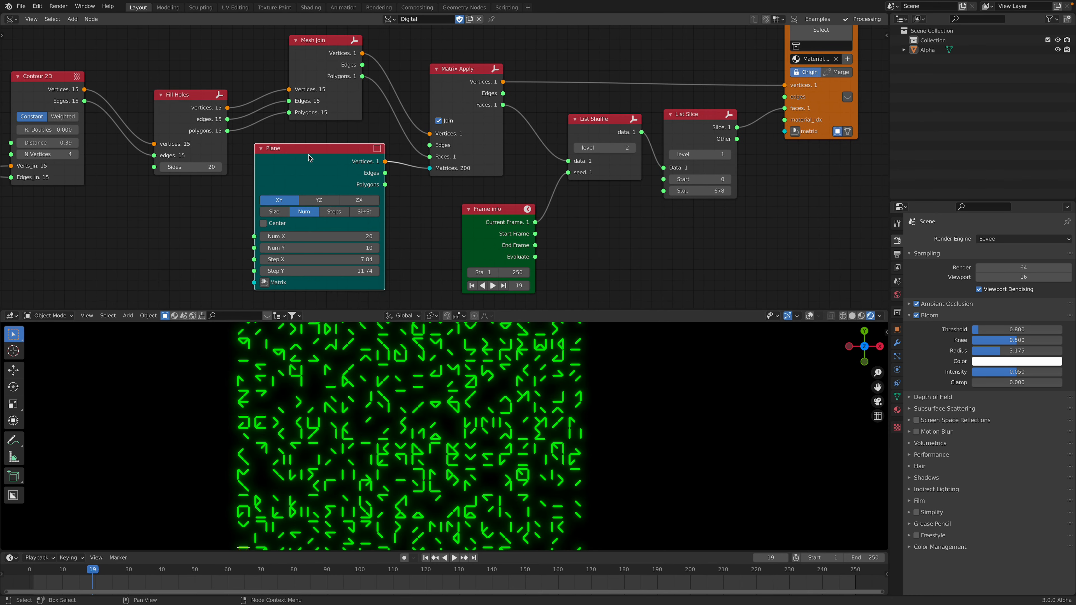
left_click_drag(302, 164, 307, 162)
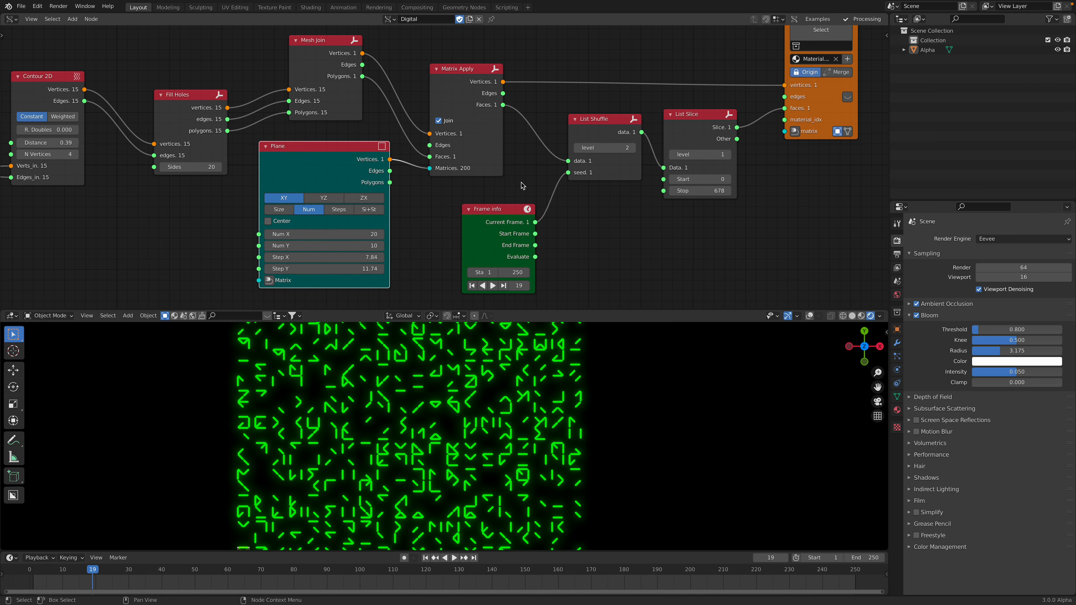
Step: Show the viewport overlays and tilt the glowing character grid into a close perspective view
left_click(468, 387)
left_click(809, 318)
middle_click_drag(555, 447, 581, 404)
left_click(622, 400)
scroll(553, 398, "up", 3)
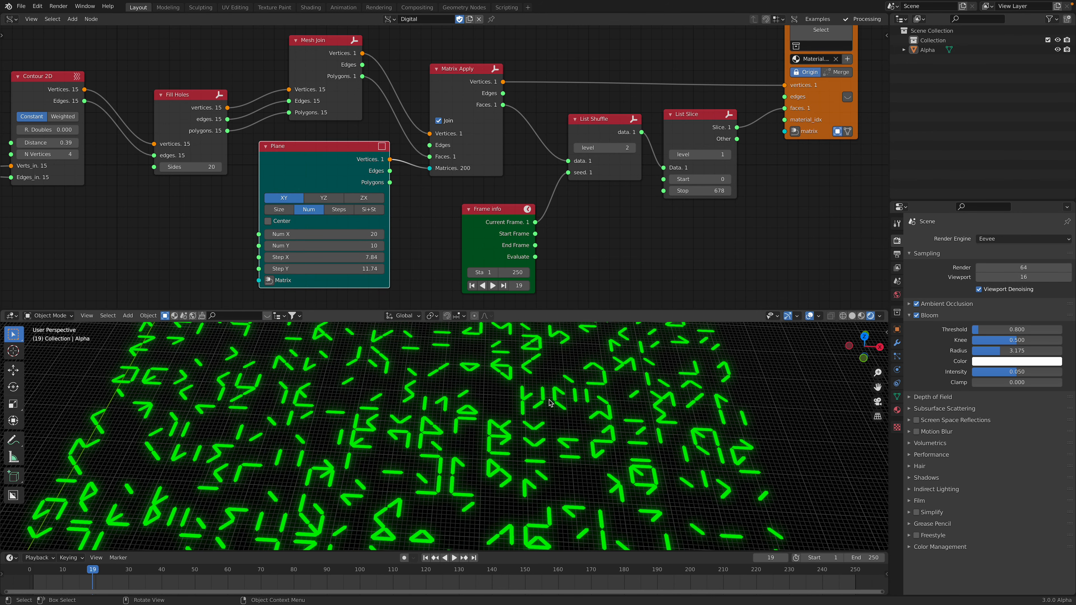
left_click(537, 466)
scroll(537, 466, "up", 3)
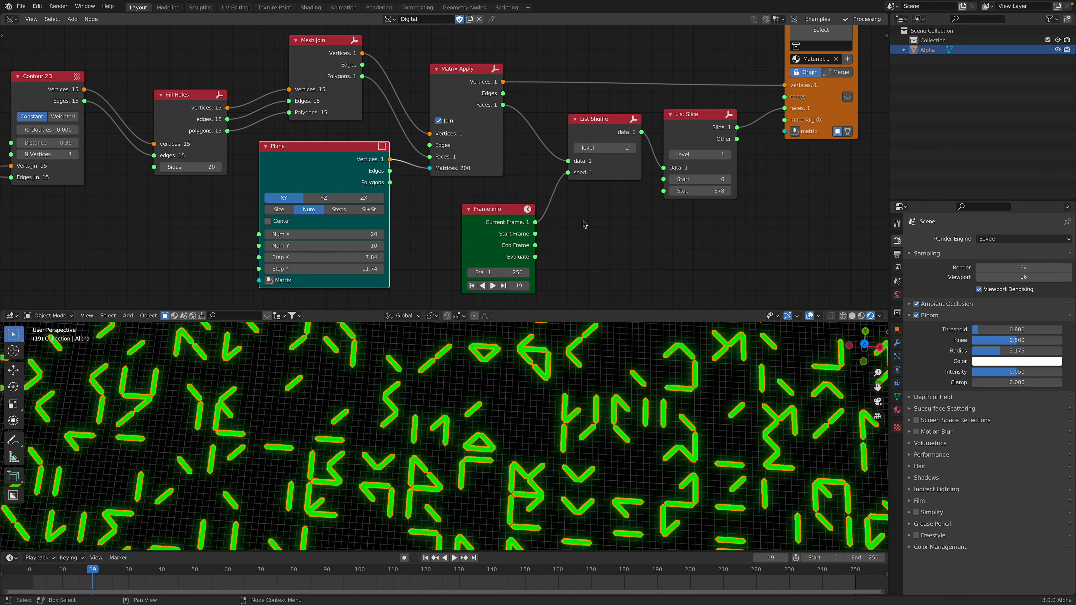
Step: Play the animation briefly, raise the Transform Mesh scale Factor so the segments lengthen and overlap, and save the file
middle_click_drag(602, 239, 567, 185)
key("space")
key("space")
middle_click_drag(97, 156, 423, 170)
middle_click_drag(316, 207, 384, 160)
left_click_drag(263, 244, 379, 244)
scroll(496, 384, "down", 3)
left_click(497, 384)
key("ctrl+s")
Step: Play and pause the animation several times to examine the overlapping lengthened segments from different views
scroll(497, 384, "down", 3)
key("space")
key("space")
scroll(644, 433, "down", 2)
key("space")
middle_click_drag(579, 427, 604, 408)
key("space")
key("space")
scroll(597, 410, "up", 3)
key("space")
scroll(444, 170, "down", 6)
Step: Save the file and move the grid Plane node slightly further down beneath the Mesh Join node
left_click(57, 113)
key("ctrl+s")
middle_click_drag(419, 98, 405, 86)
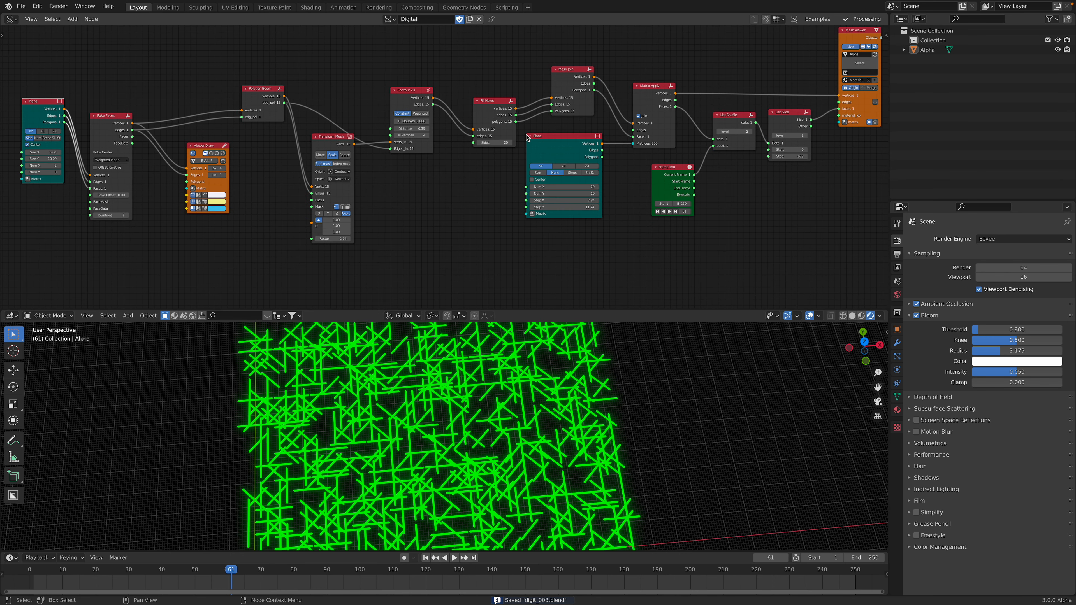
middle_click_drag(551, 146, 529, 137)
left_click_drag(541, 137, 542, 144)
middle_click_drag(500, 139, 549, 160)
Step: Set the Transform Mesh scale Factor to 0.68 and the Contour 2D Distance to 0.24
middle_click_drag(519, 439, 520, 449)
scroll(381, 250, "up", 5)
left_click_drag(320, 292, 272, 292)
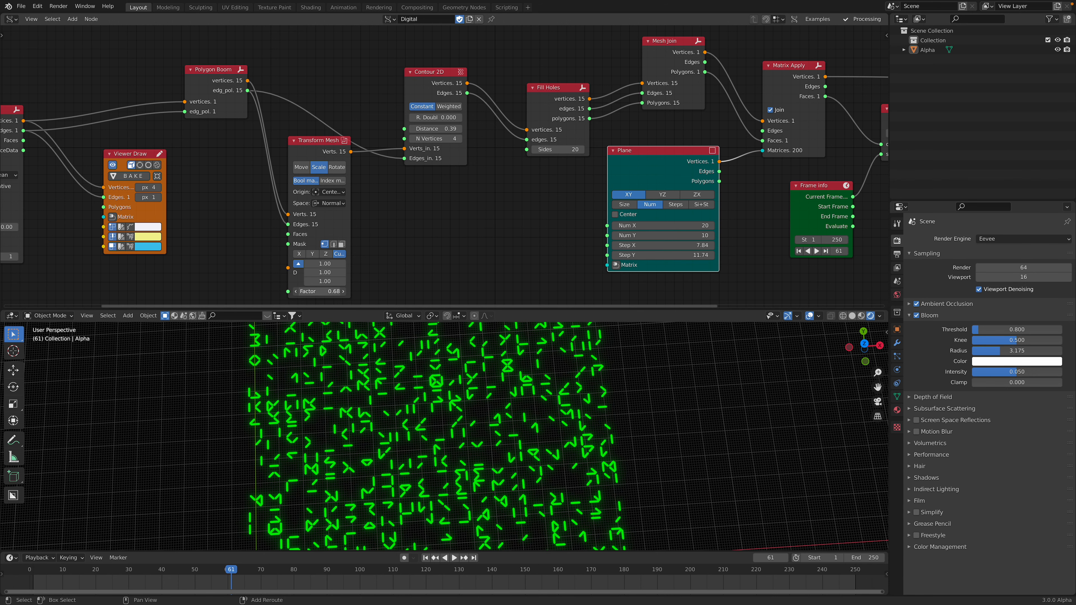
scroll(372, 263, "up", 3)
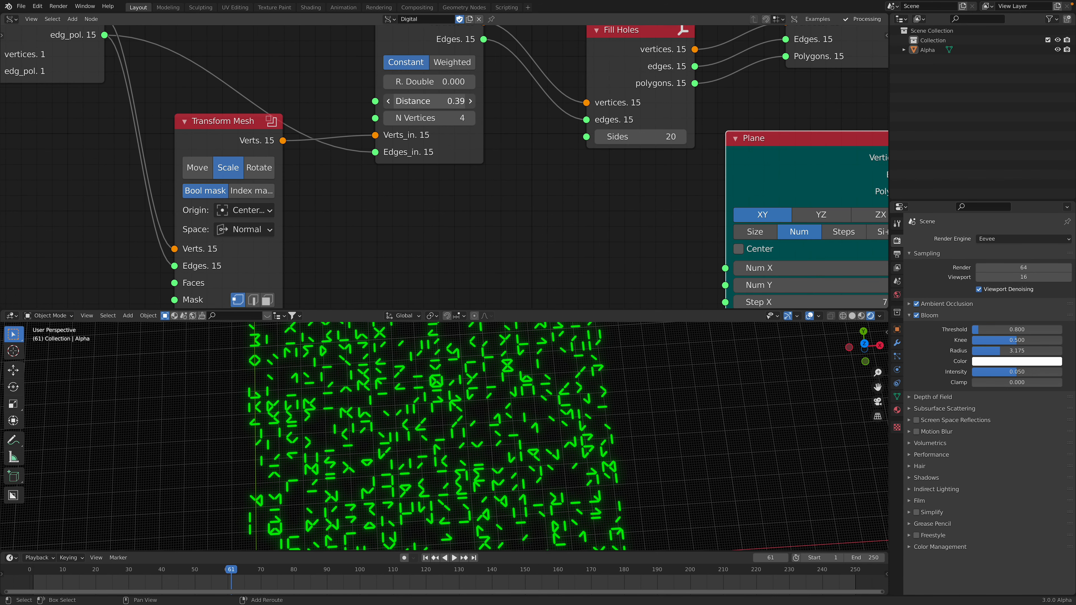
mouse_move(429, 102)
left_mouse_down()
mouse_move(418, 101)
mouse_move(428, 101)
left_mouse_up()
Step: Enlarge the 3D viewport, save the file and play the animation briefly to check the thinner, separated segments
left_click_drag(530, 309, 529, 116)
key("ctrl+s")
key("space")
middle_click_drag(614, 293, 650, 313)
key("space")
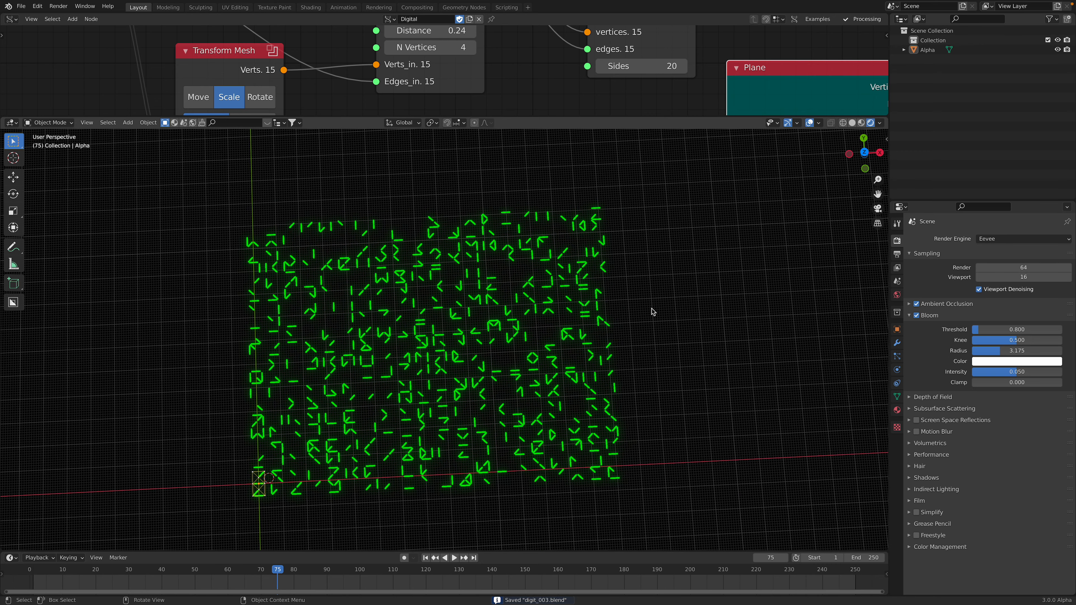
Step: Enlarge the node editor around the first Plane, Poke Faces and Viewer Draw nodes and play the finished animation briefly
middle_click_drag(68, 54, 310, 55)
left_click_drag(391, 116, 388, 220)
middle_click_drag(230, 105, 409, 133)
scroll(409, 132, "down", 4)
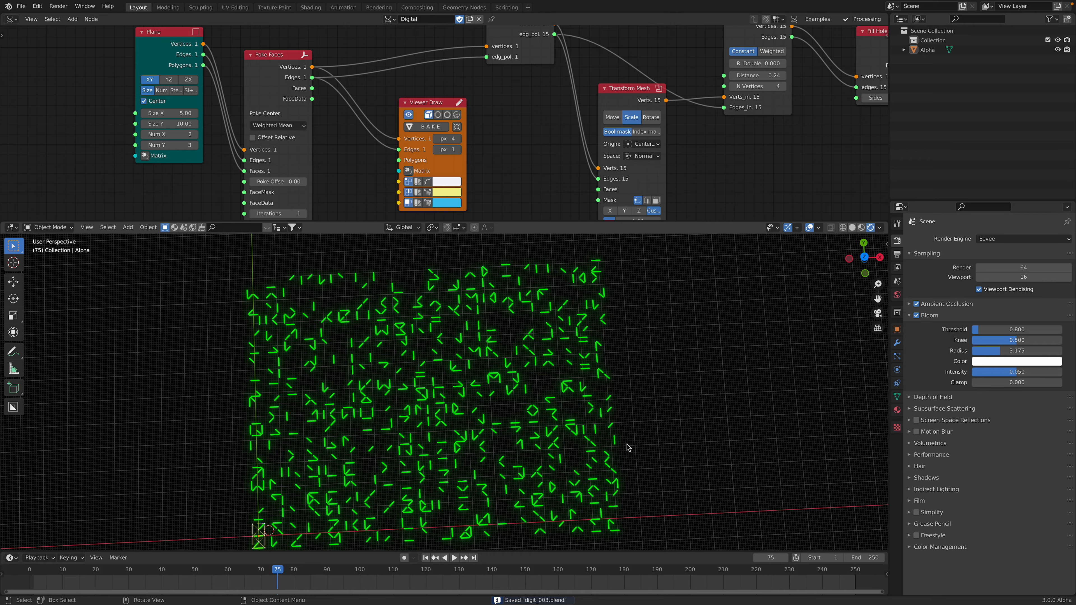
scroll(601, 431, "down", 2)
scroll(600, 432, "up", 2)
key("space")
key("space")
mouse_move(868, 2)
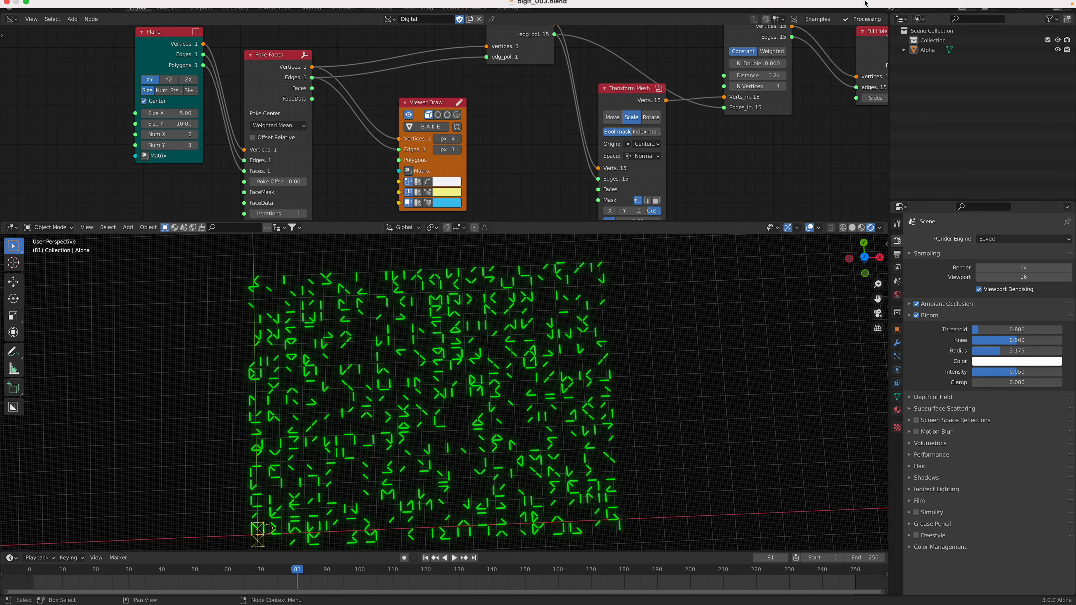